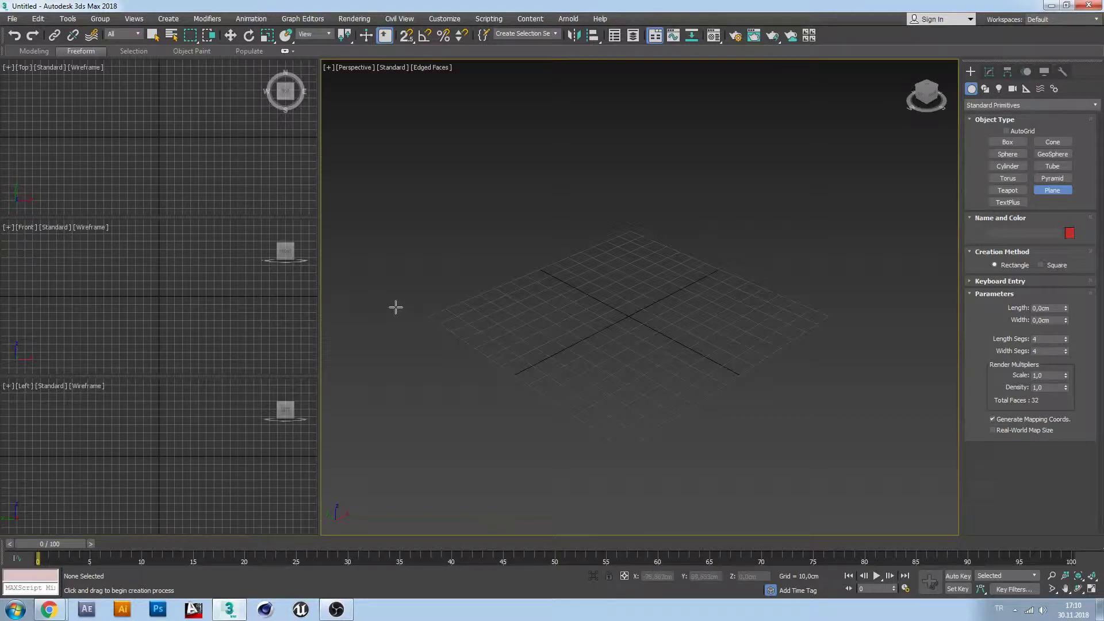
- Draw Plane001, about 173 by 164 cm, in the Perspective viewport
left_click_drag(395, 307, 873, 314)
key("w")
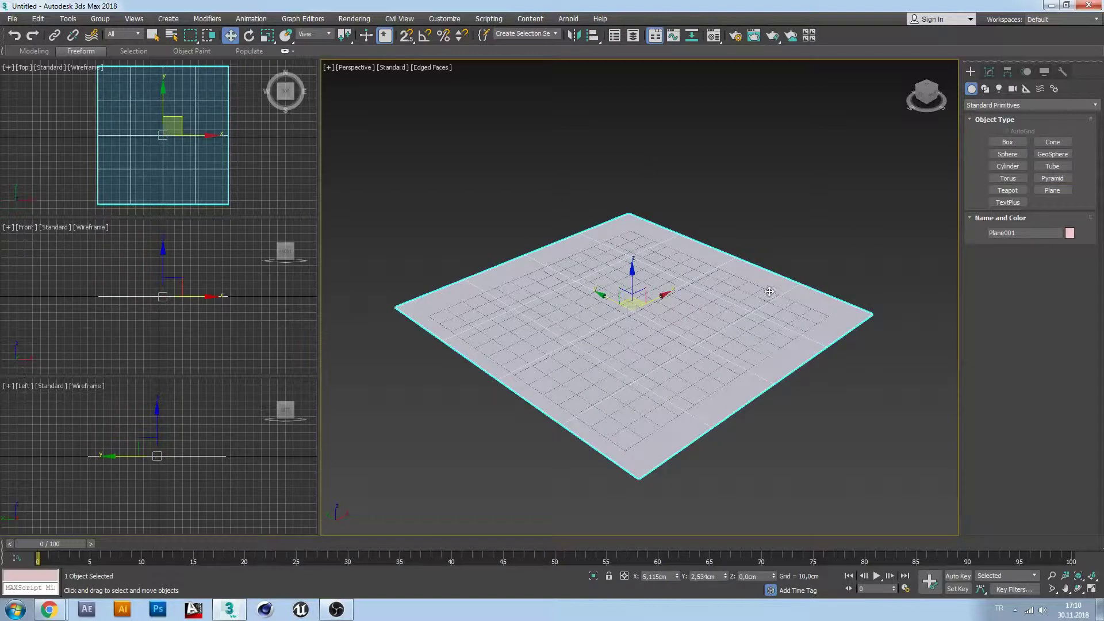
- Set the plane's Length and Width to 200 cm each in the Modify panel
left_click(988, 71)
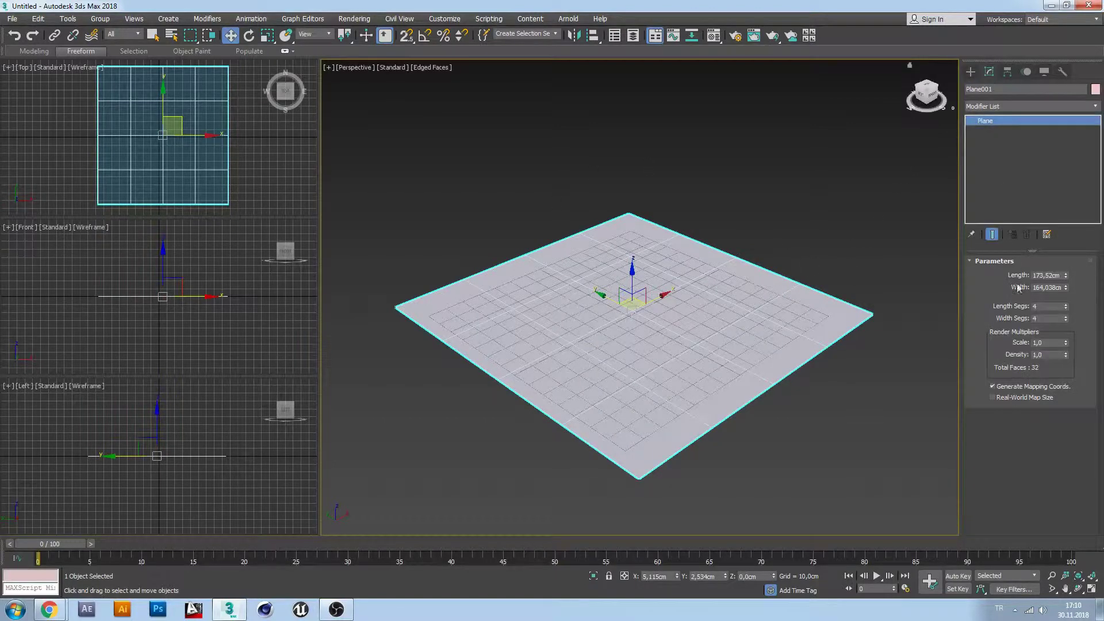
double_click(1052, 276)
type("200")
key("Tab")
type("200")
key("Tab")
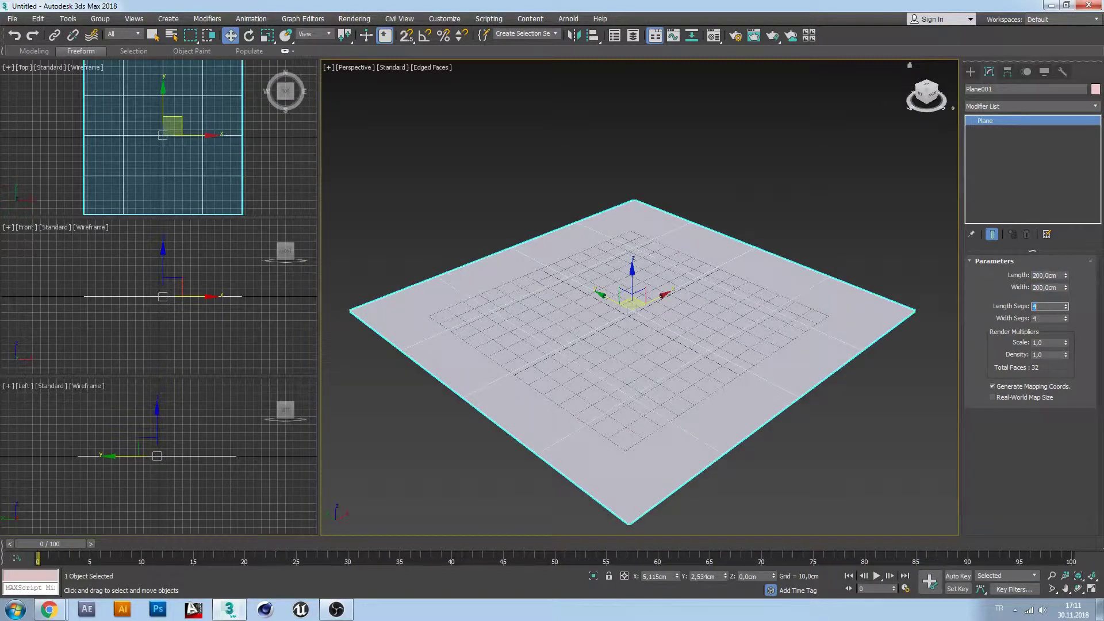
- Hide the home grid and adjust the Perspective view of the plane
key("g")
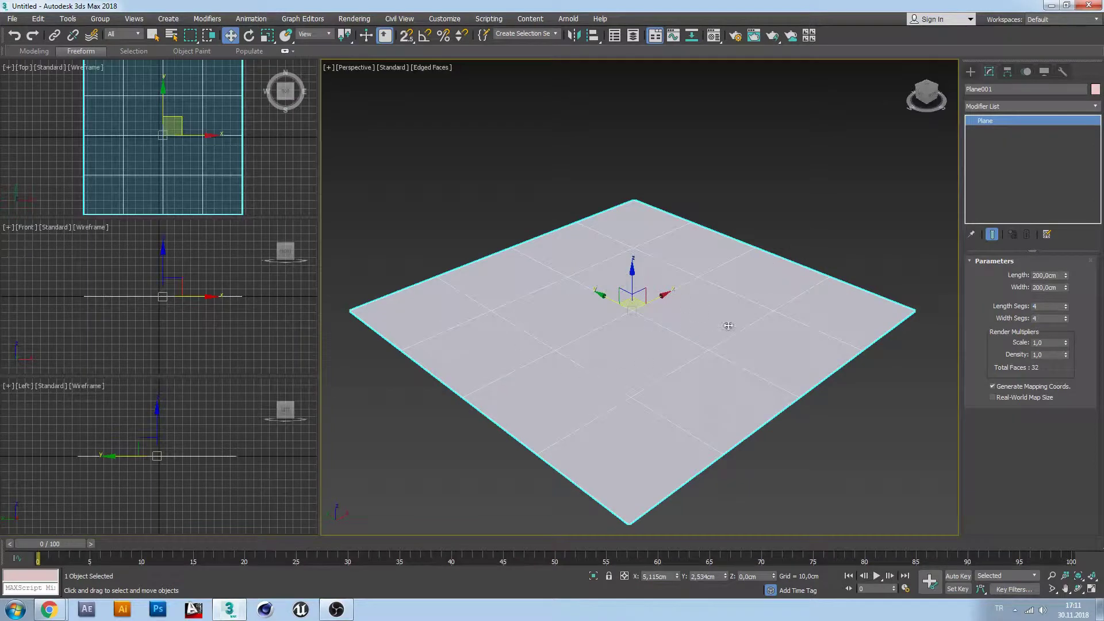
middle_click_drag(678, 374, 692, 323)
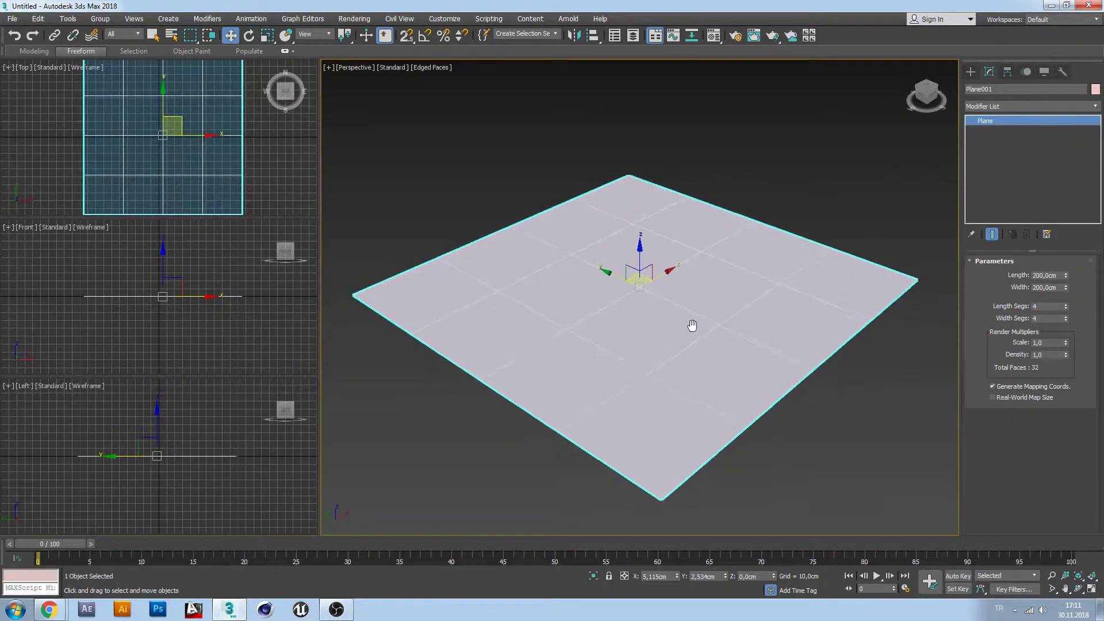
left_click(693, 322, "alt")
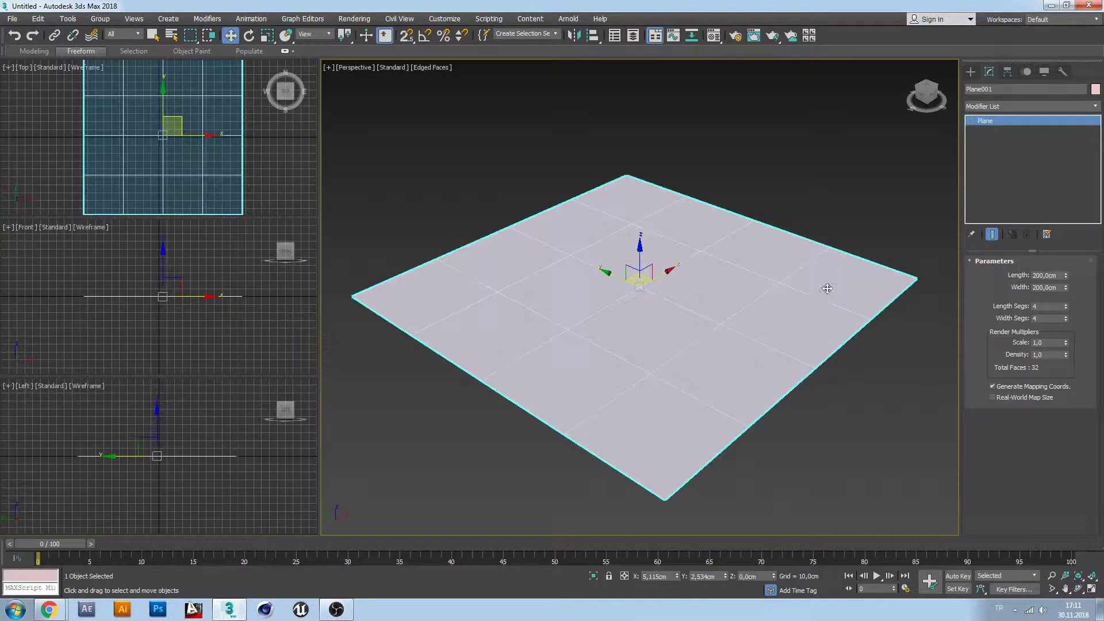
- Apply a Displace modifier to Plane001 from the Modifier List
left_click(997, 105)
left_click(997, 104)
left_click(1000, 104)
key("d")
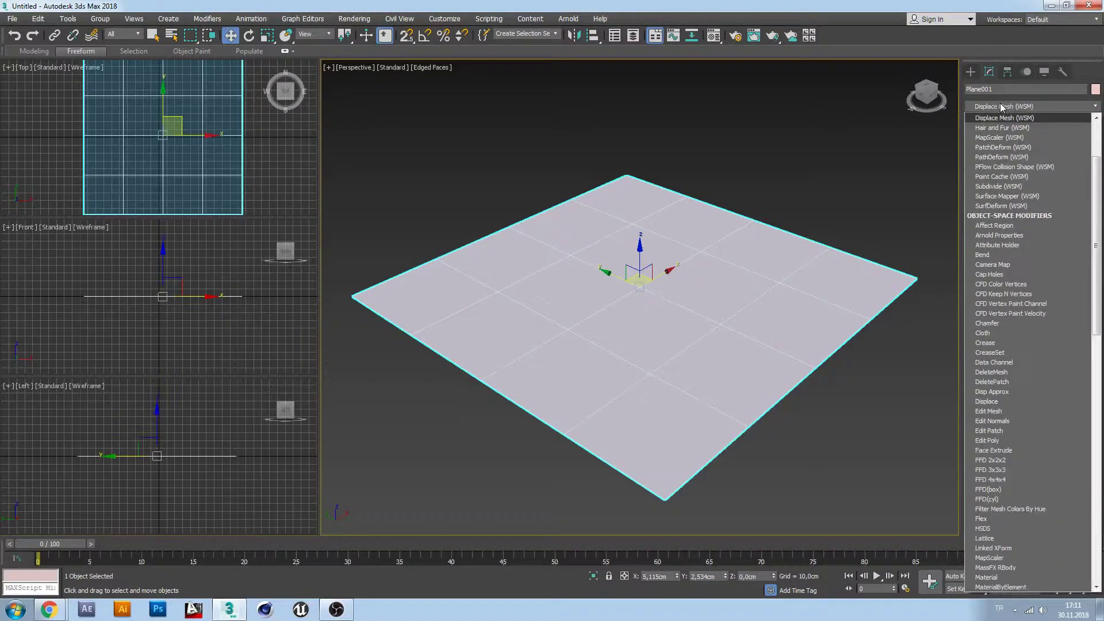
key("d")
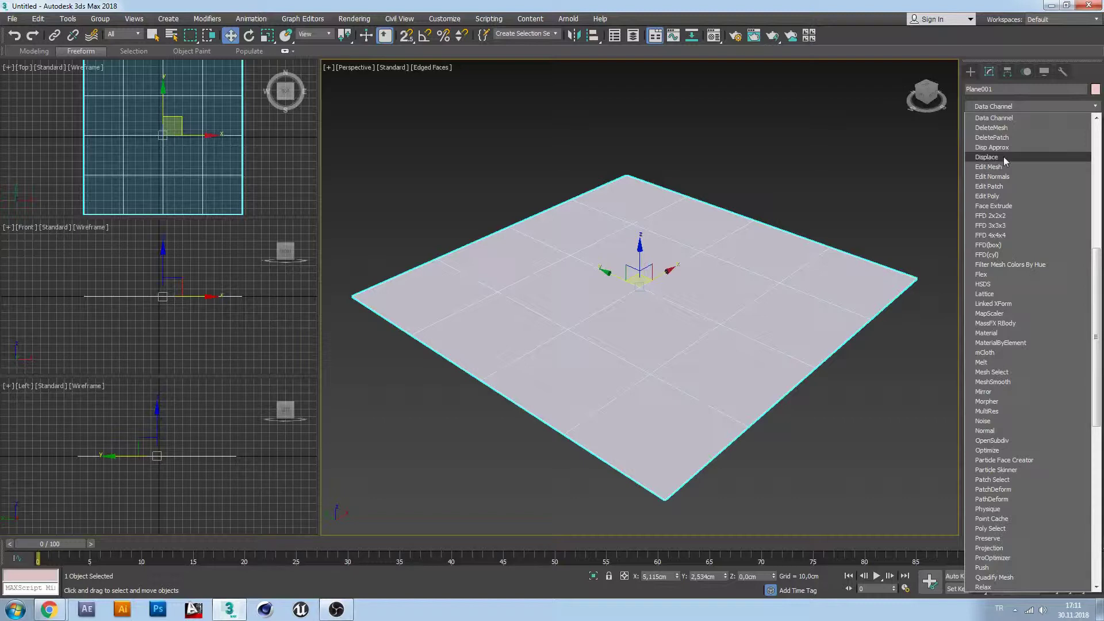
left_click(1003, 157)
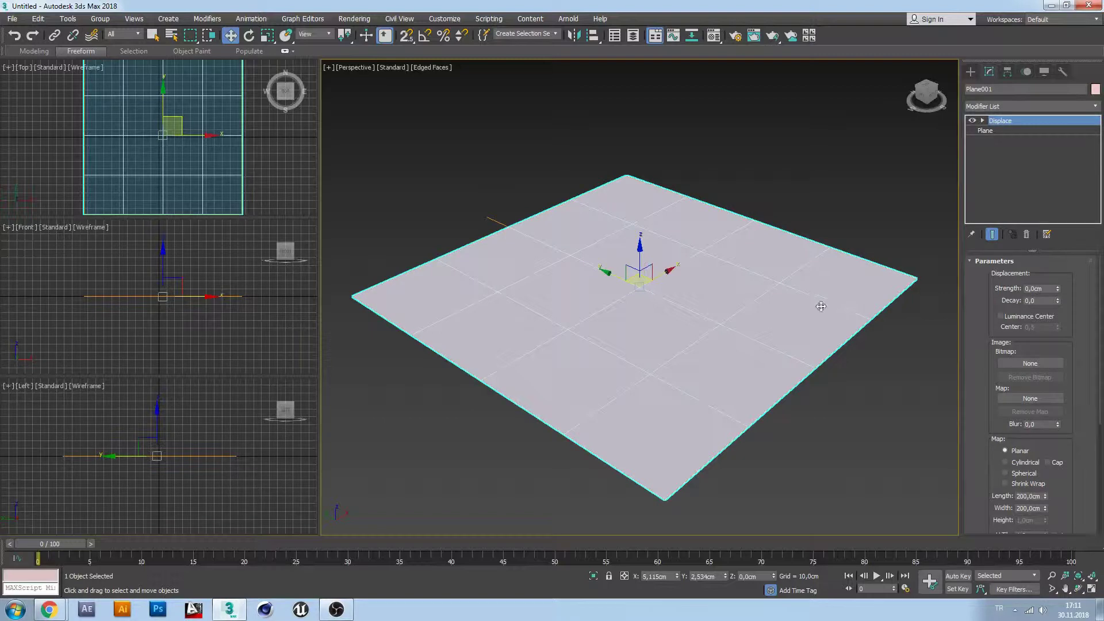
middle_click_drag(821, 306, 819, 292)
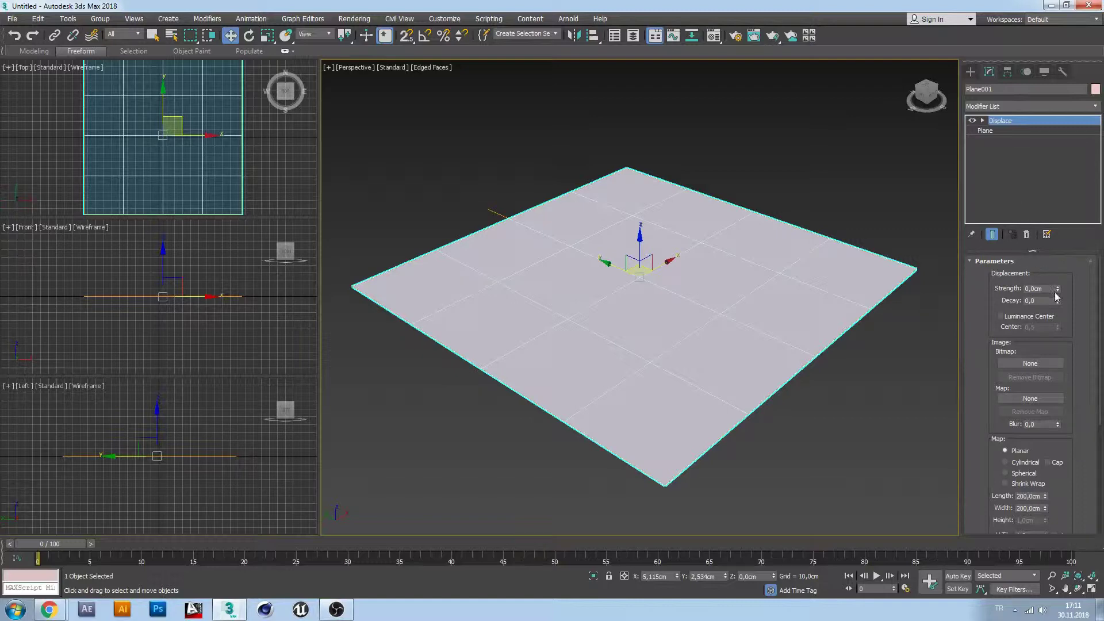
mouse_move(1056, 288)
left_mouse_down()
mouse_move(1052, 315)
mouse_move(1067, 249)
mouse_move(822, 485)
mouse_move(912, 387)
left_mouse_up()
left_click(912, 387)
left_click(840, 308)
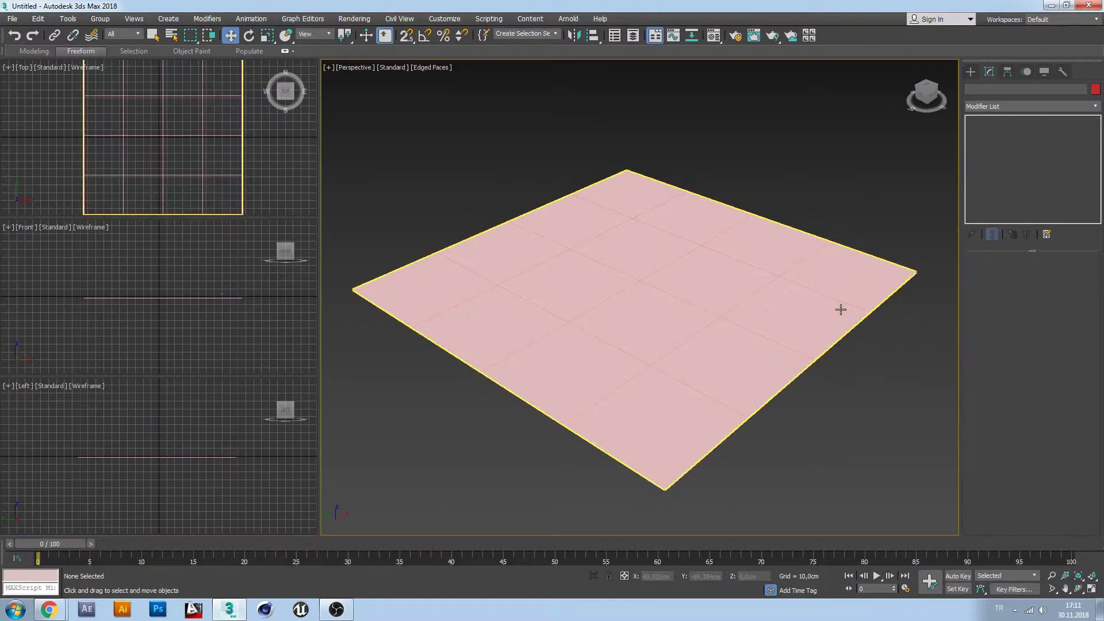
right_click(1058, 290)
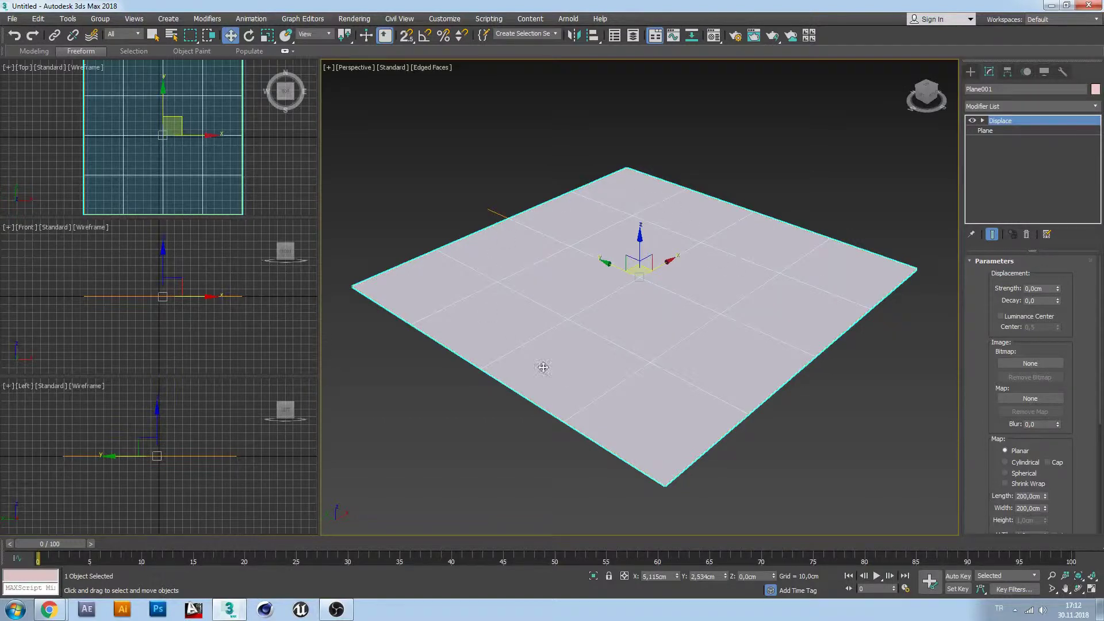
left_click(632, 281)
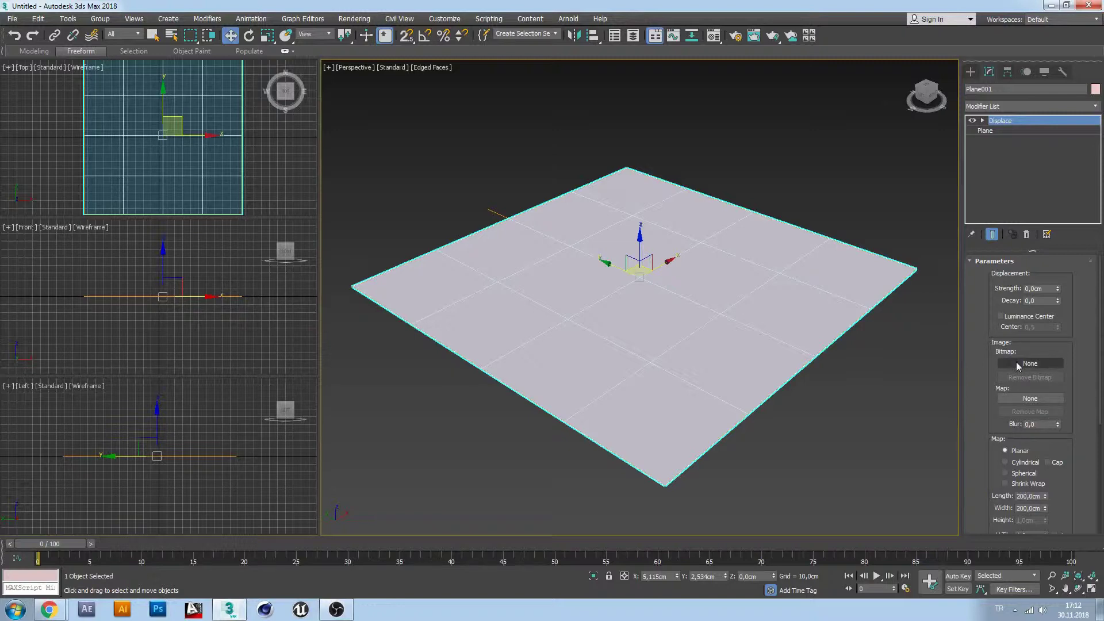
- Browse to Desktop > 3Ds Max Egitim Dosyalar > 0- Gorseller and preview mt_st_helens.png
left_click(1017, 364)
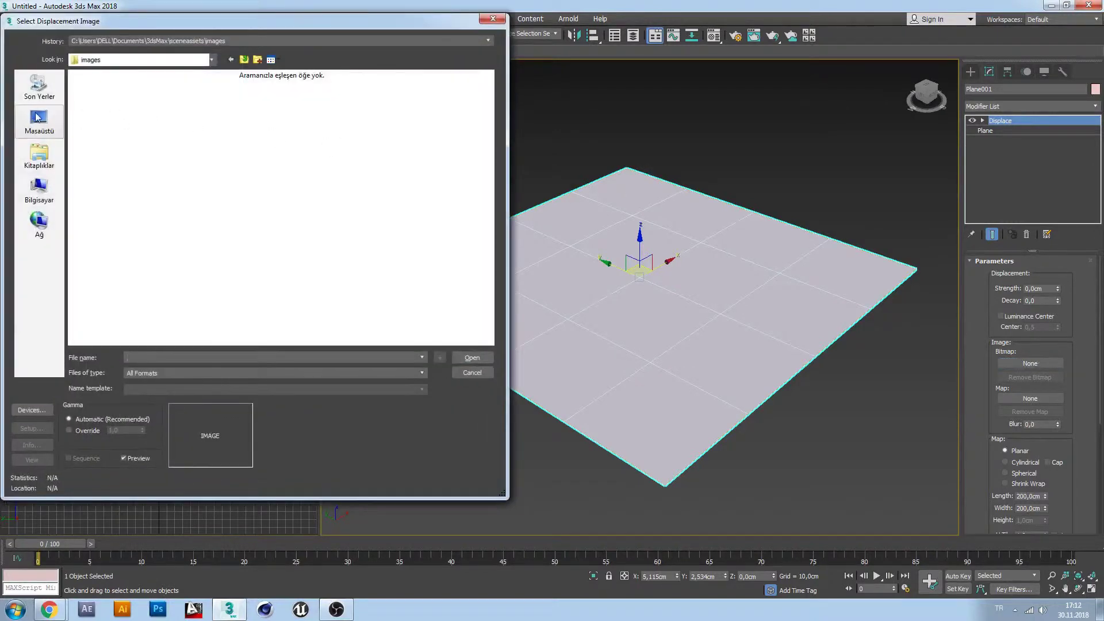
left_click(45, 122)
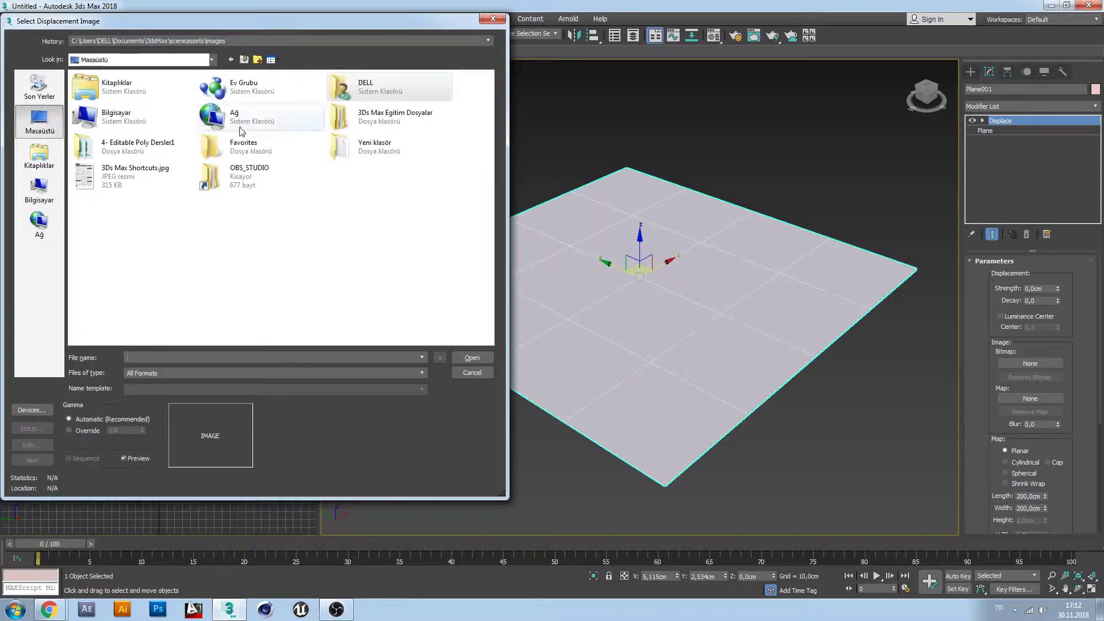
double_click(368, 115)
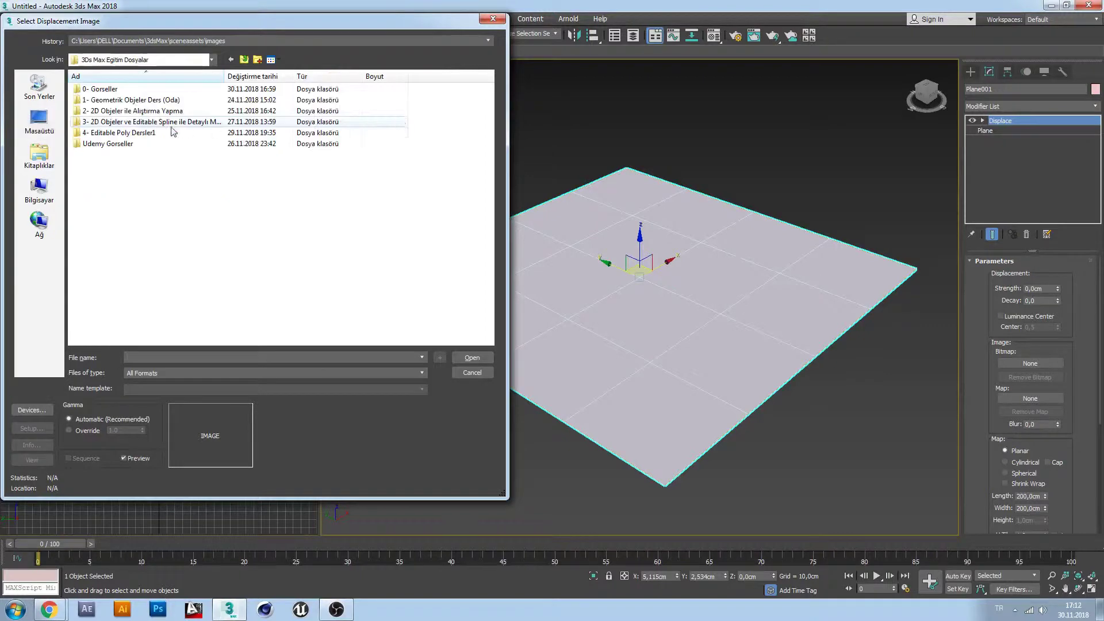
double_click(118, 91)
left_click(114, 118)
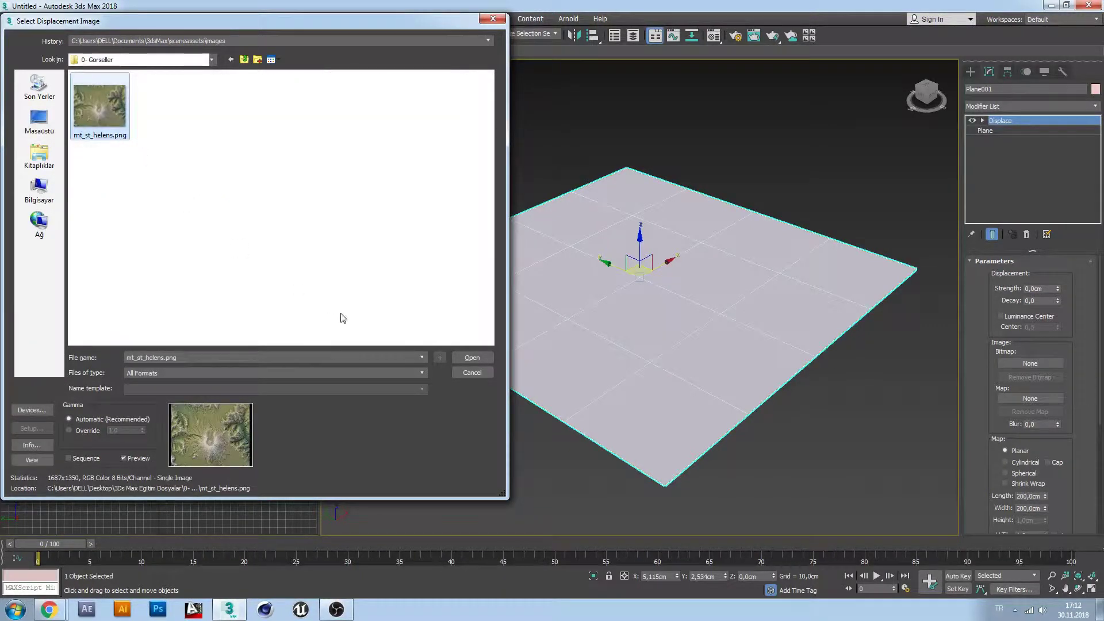
right_click(84, 100)
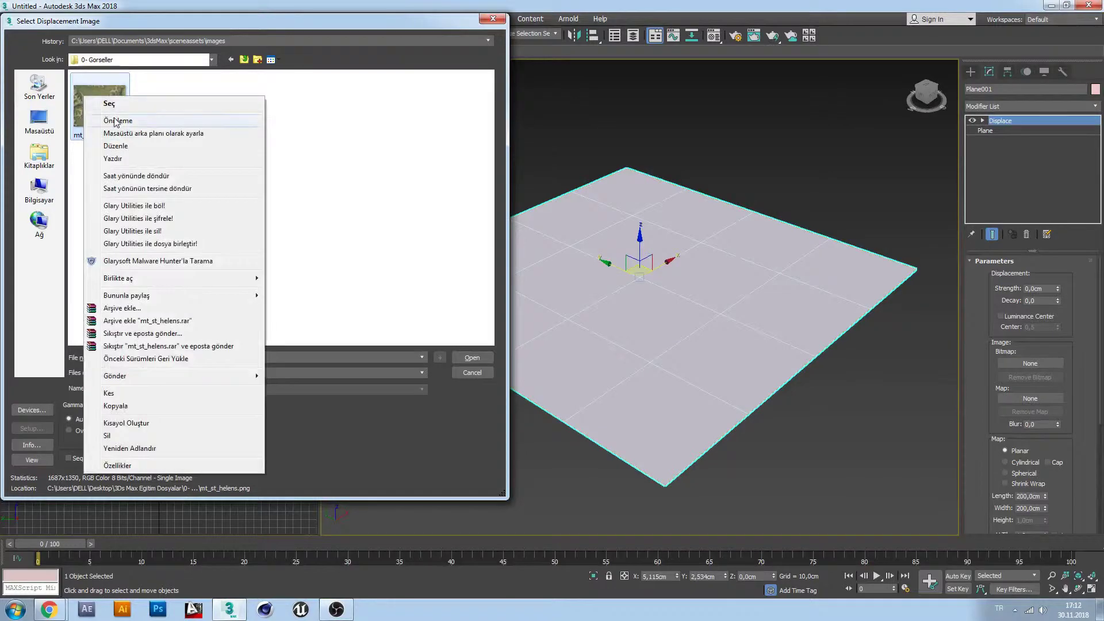
left_click(132, 120)
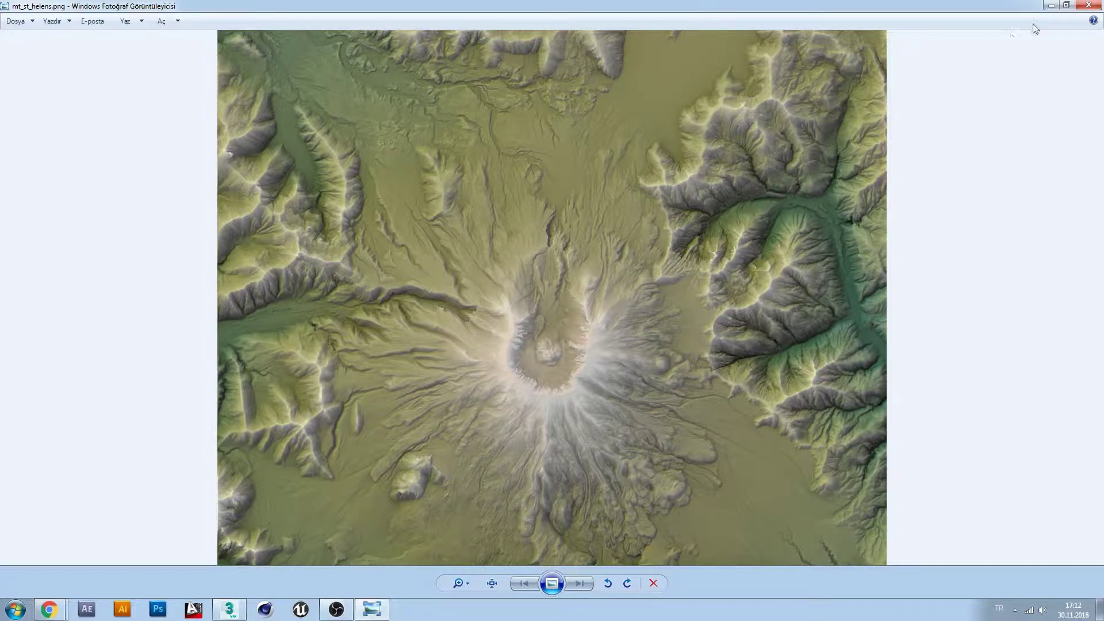
- Load mt_st_helens.png as the Displace bitmap, with Strength reset to 0 cm
left_click(1089, 5)
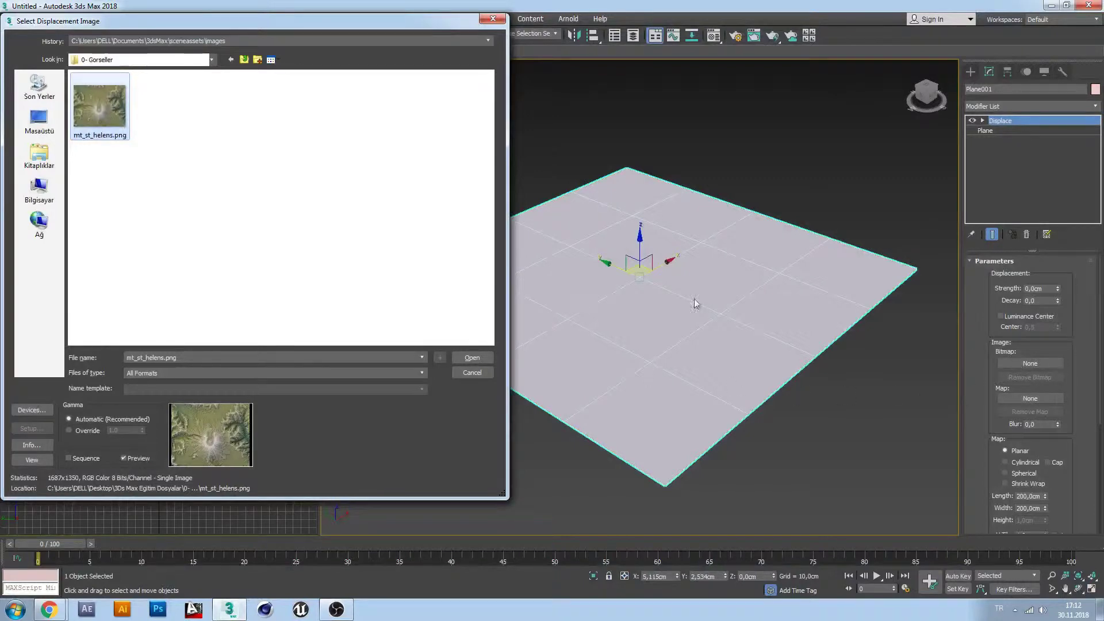
left_click(468, 361)
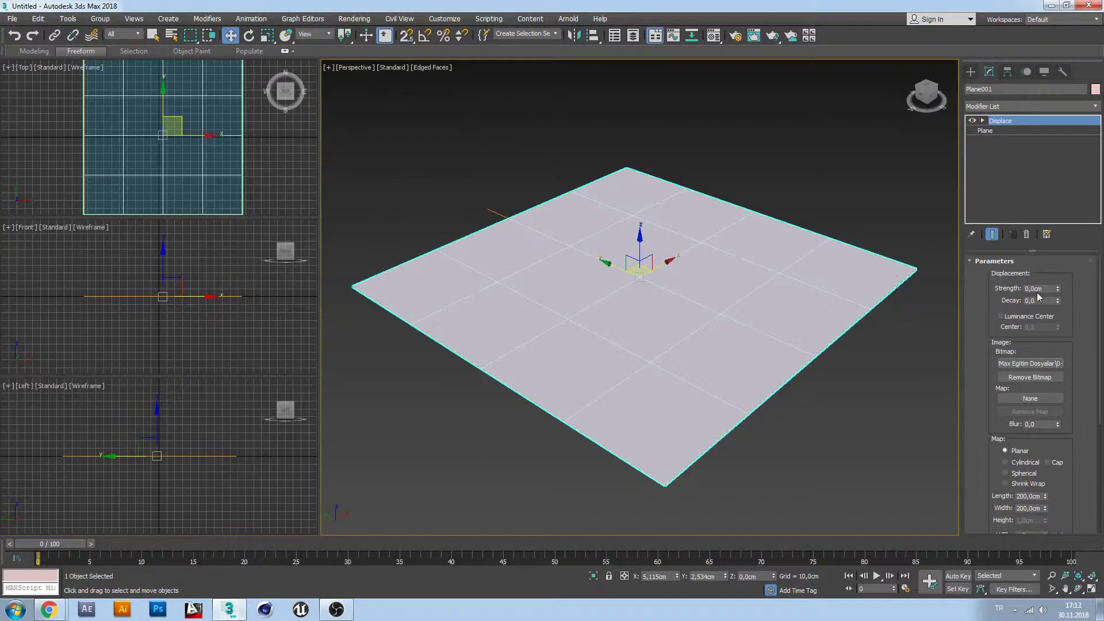
mouse_move(1058, 293)
left_mouse_down()
mouse_move(982, 471)
mouse_move(720, 42)
left_mouse_up()
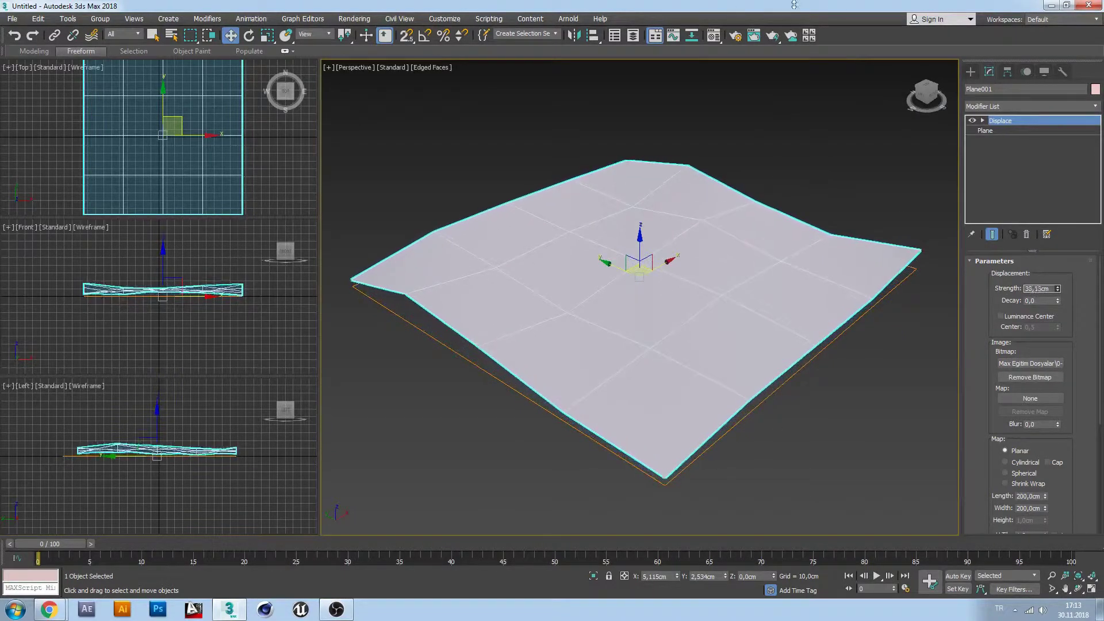
left_click_drag(719, 41, 722, 183)
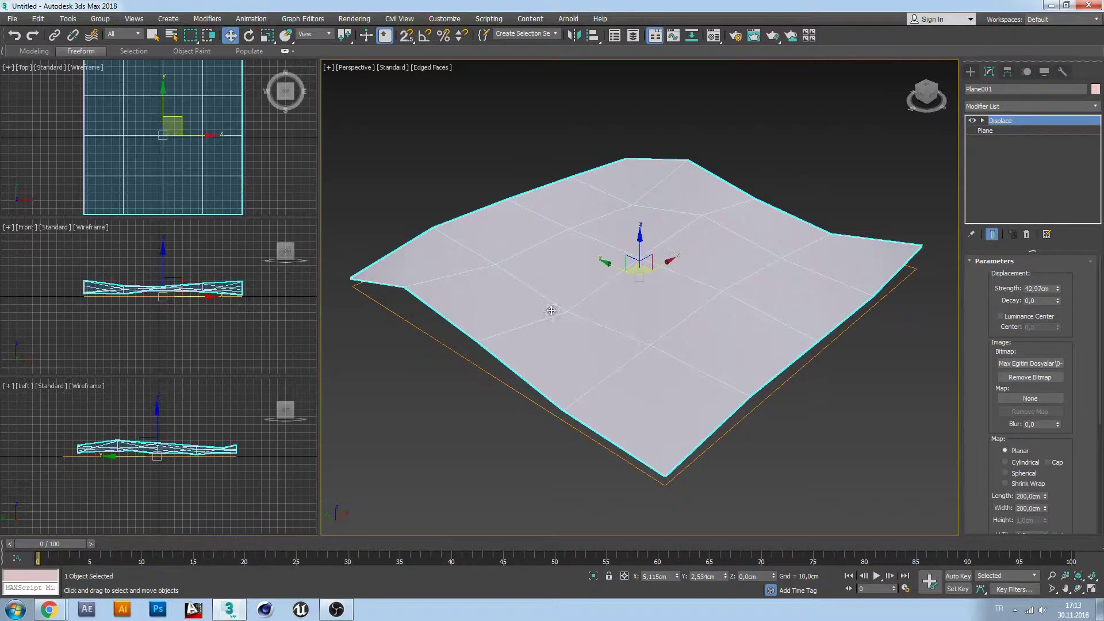
right_click(1056, 292)
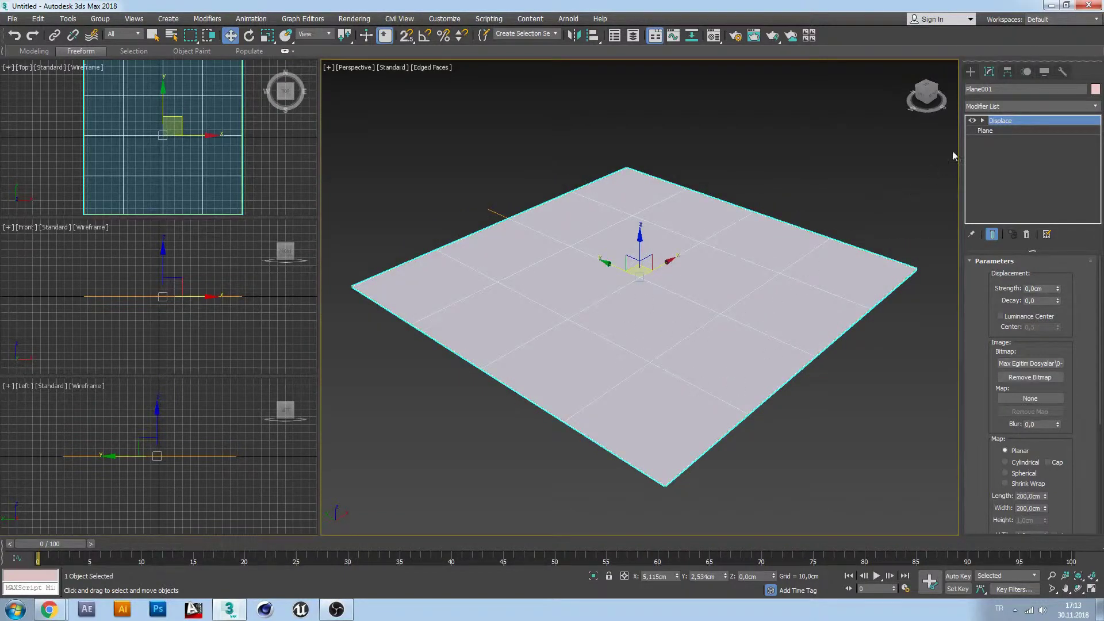
- Give Plane001 150 length and 150 width segments, 45000 faces in total
left_click(986, 131)
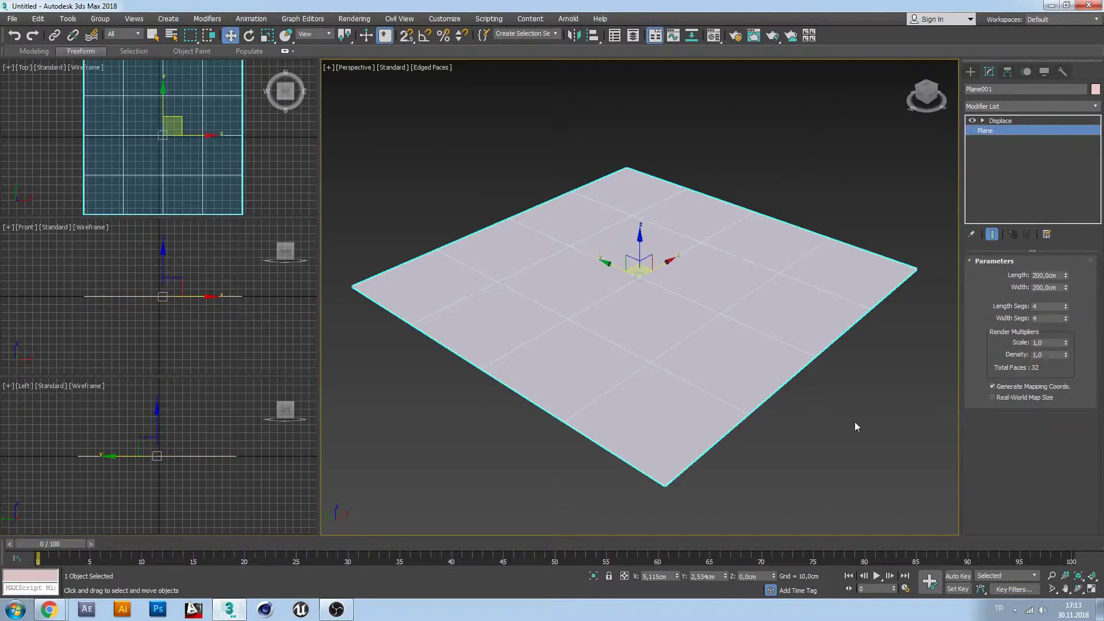
left_click(1066, 305)
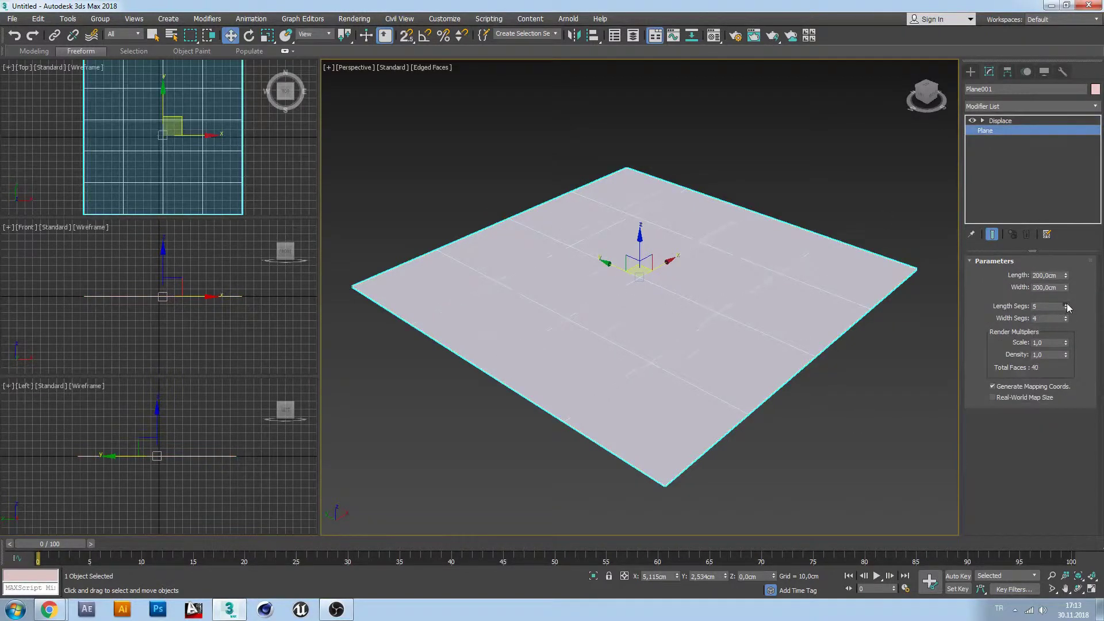
left_click(1067, 306)
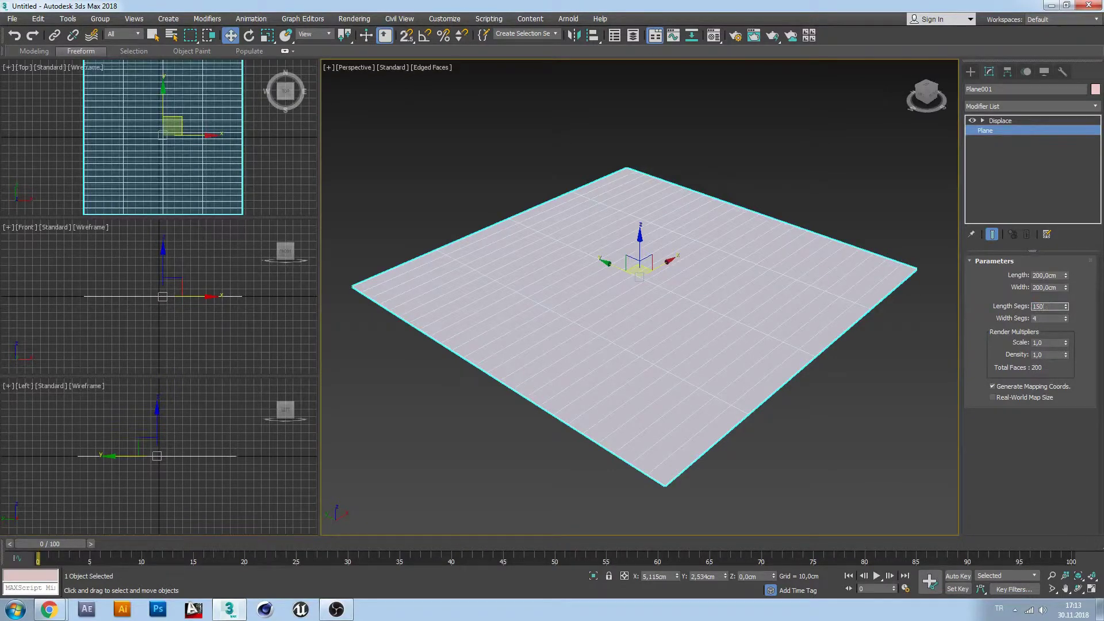
key("Tab")
type("150")
key("Tab")
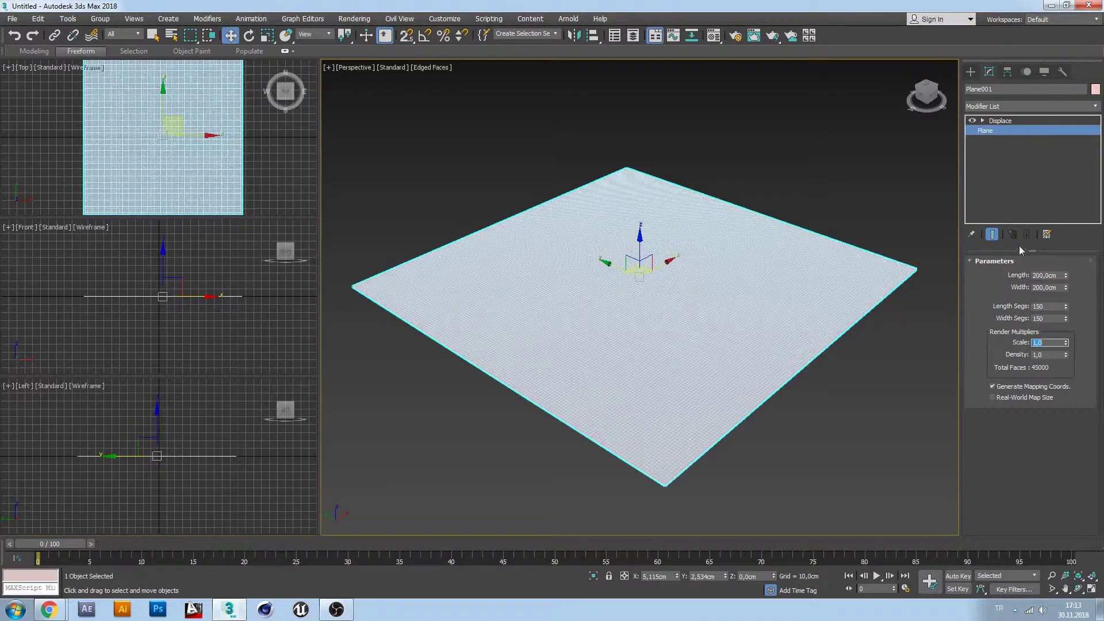
scroll(774, 412, "up", 4)
scroll(724, 395, "up", 2)
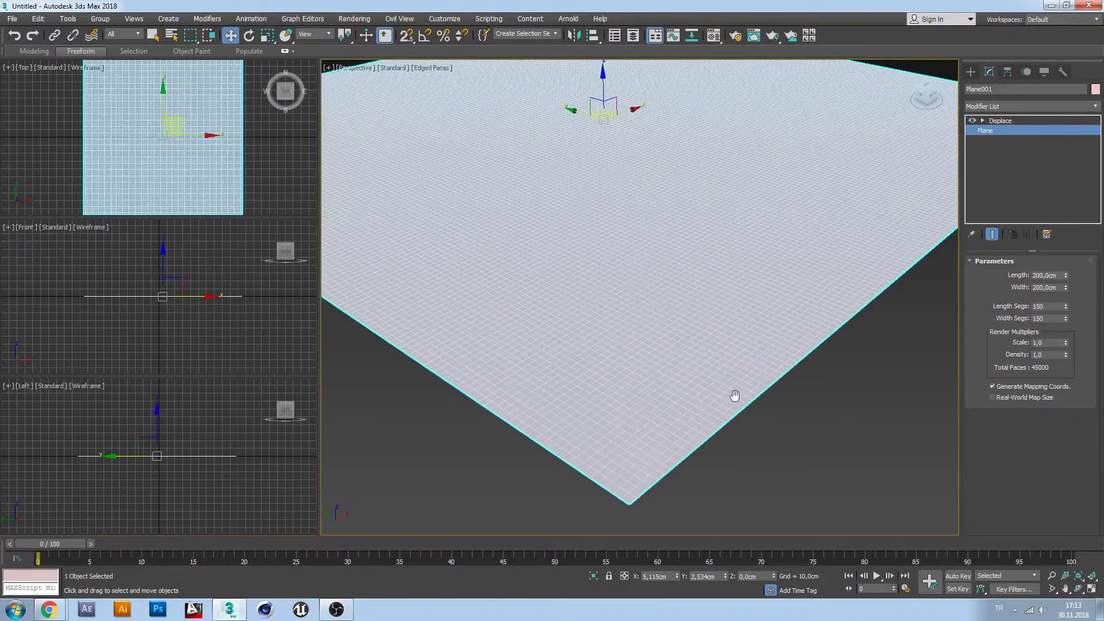
scroll(716, 379, "down", 3)
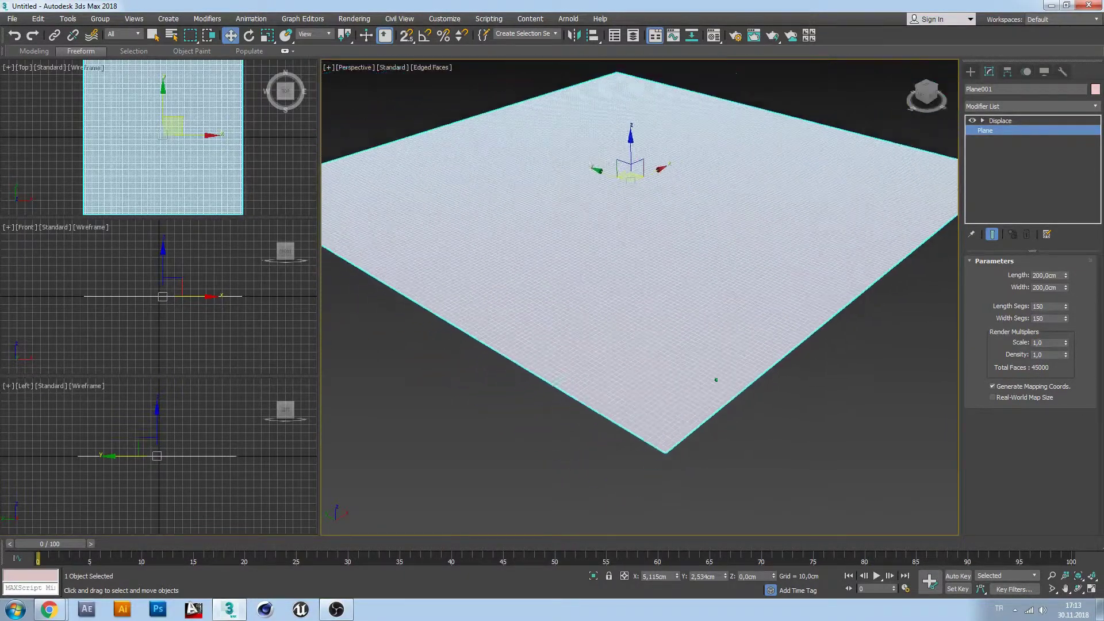
scroll(725, 419, "down", 1)
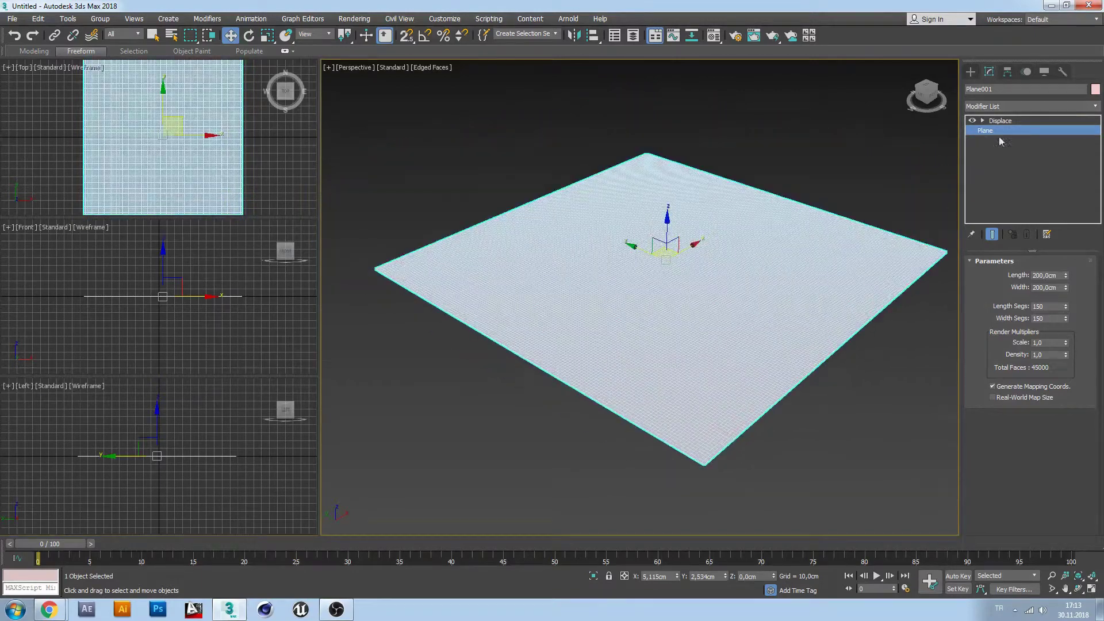
- Raise the Displace Strength from zero and show the terrain in Default Shading
left_click(1005, 121)
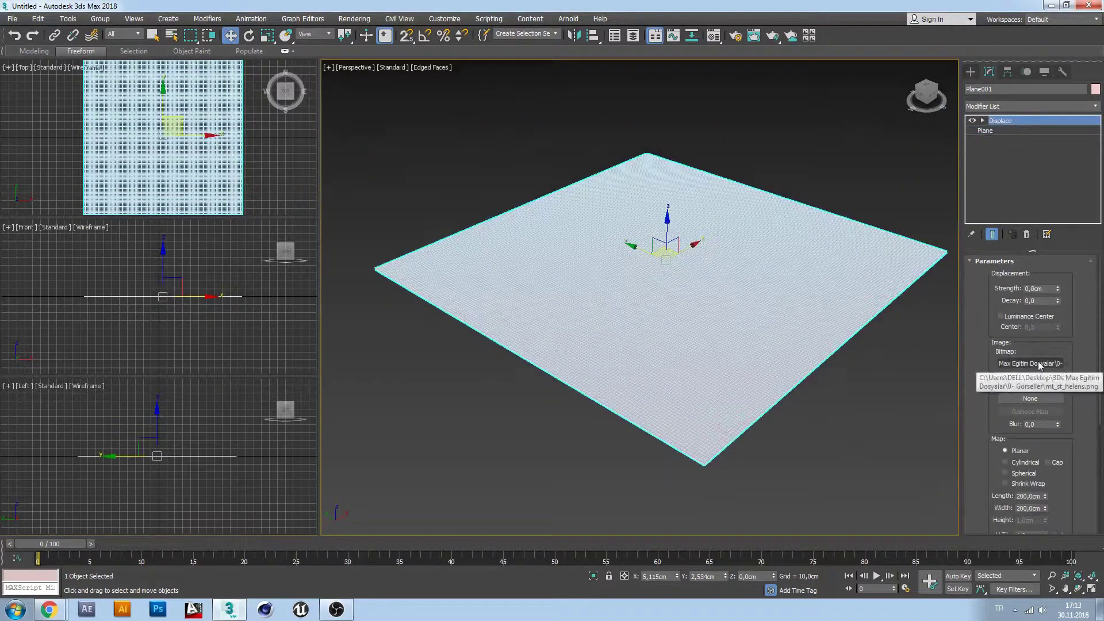
left_click(1057, 287)
mouse_move(1057, 287)
left_mouse_down()
mouse_move(1034, 327)
mouse_move(1034, 311)
left_mouse_up()
key("F4")
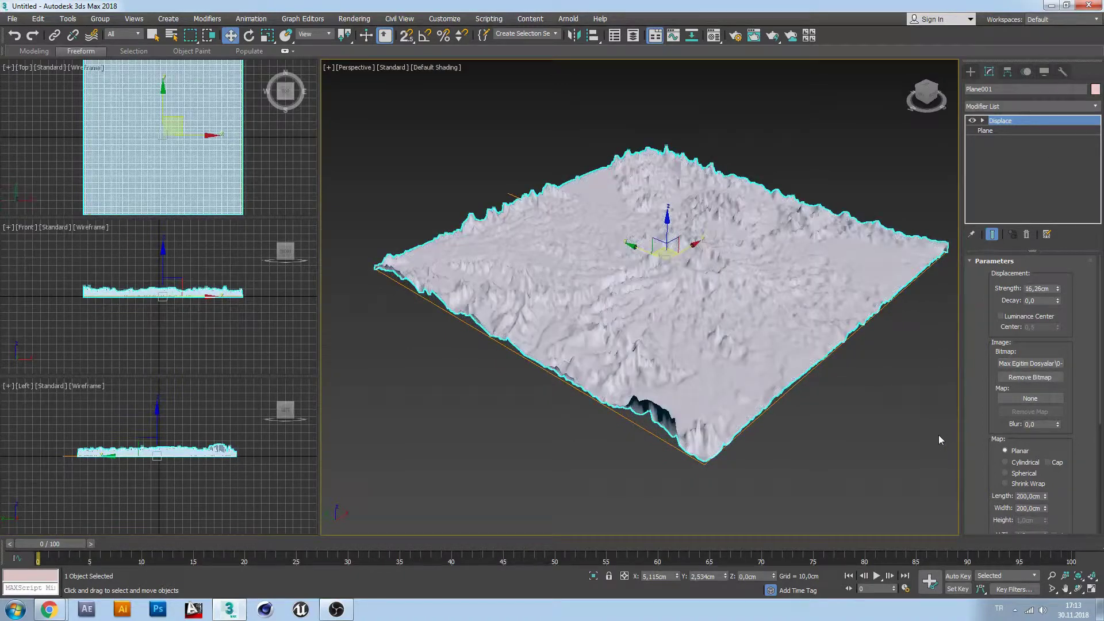
mouse_move(814, 395)
middle_mouse_down()
mouse_move(792, 408)
mouse_move(813, 411)
mouse_move(795, 412)
middle_mouse_up()
scroll(791, 409, "up", 2)
scroll(792, 408, "up", 2)
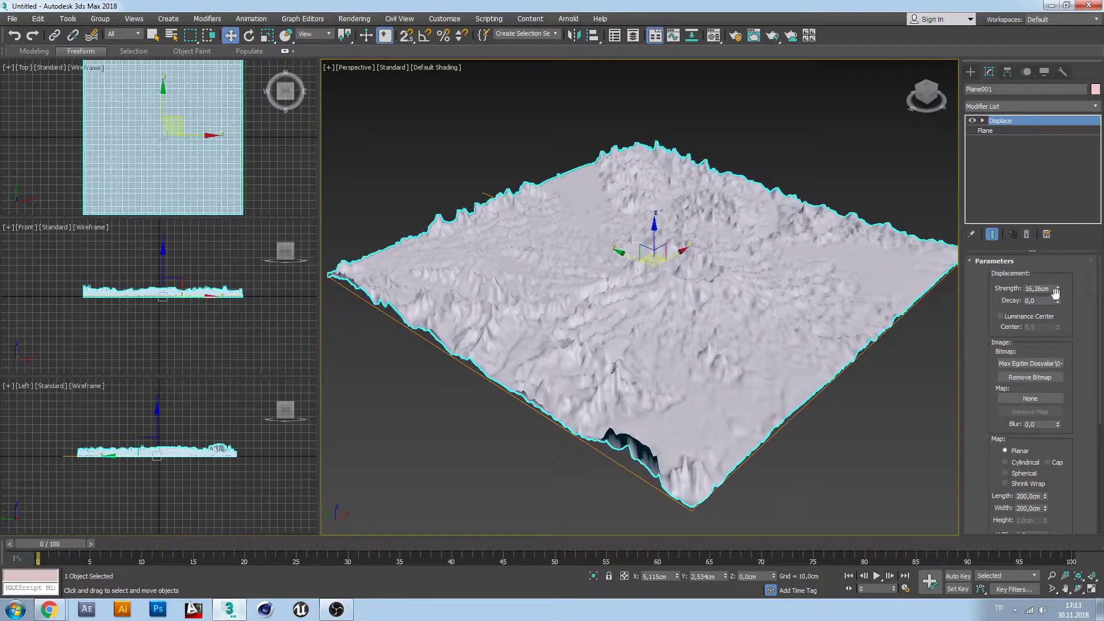
- Set the displacement Strength to exactly 40 cm and inspect the jagged terrain
mouse_move(1057, 288)
left_mouse_down()
mouse_move(1055, 241)
mouse_move(1051, 276)
mouse_move(1051, 266)
left_mouse_up()
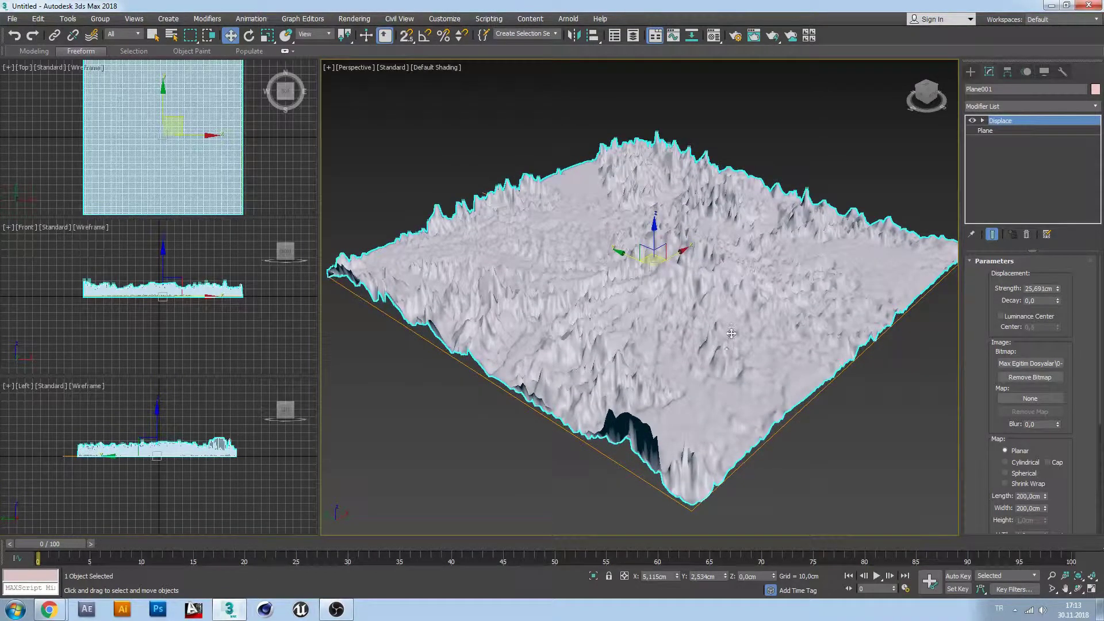
double_click(1035, 289)
type("40")
key("Return")
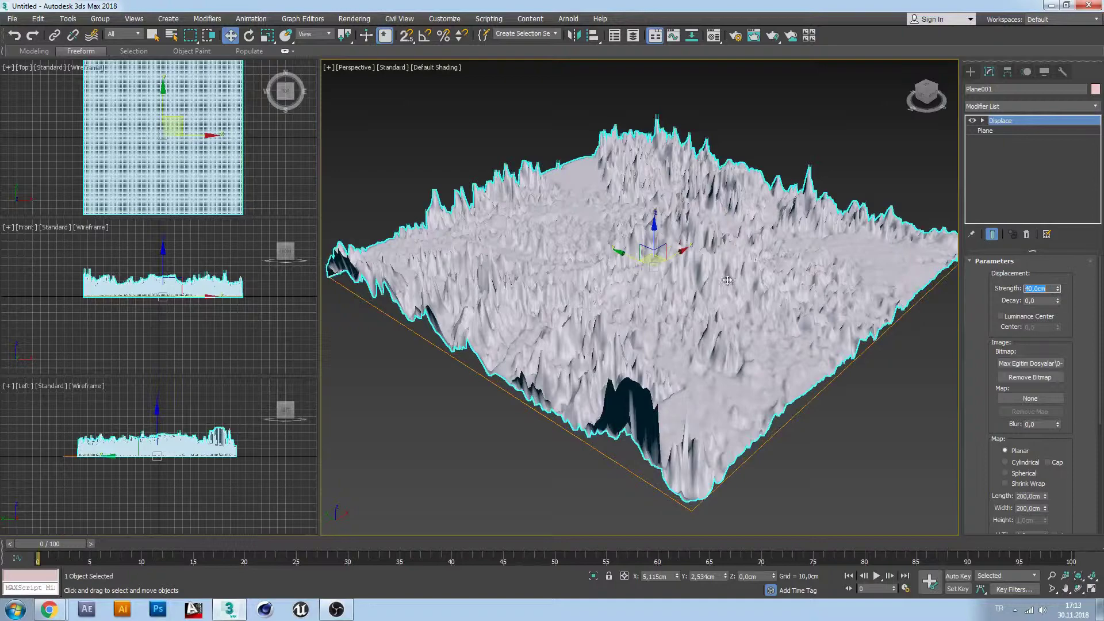
middle_click_drag(728, 280, 707, 263)
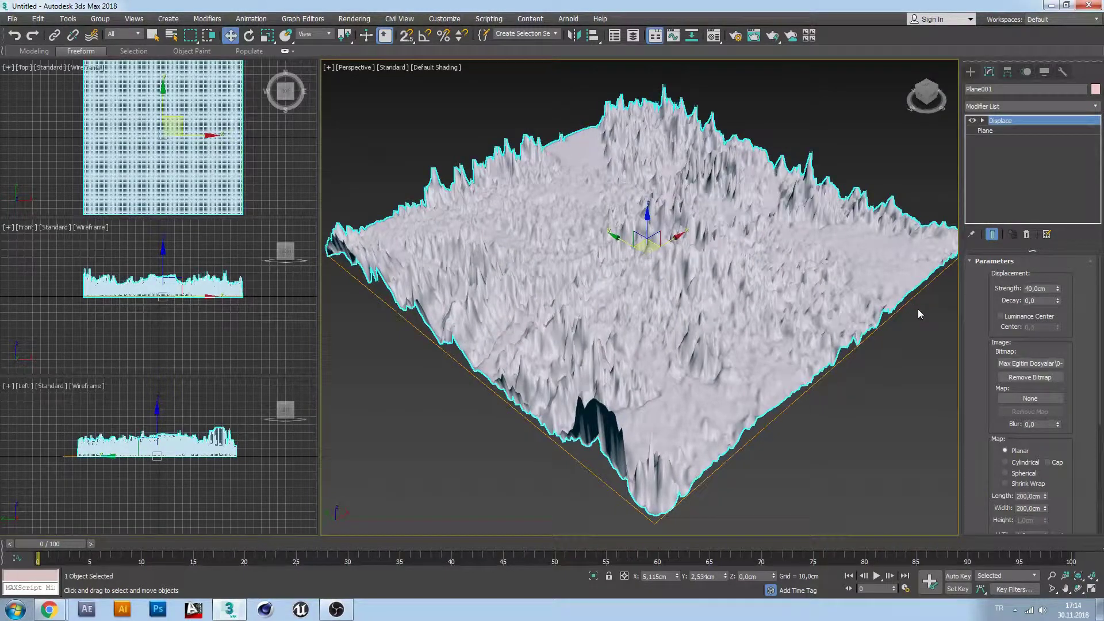
scroll(980, 326, "down", 2)
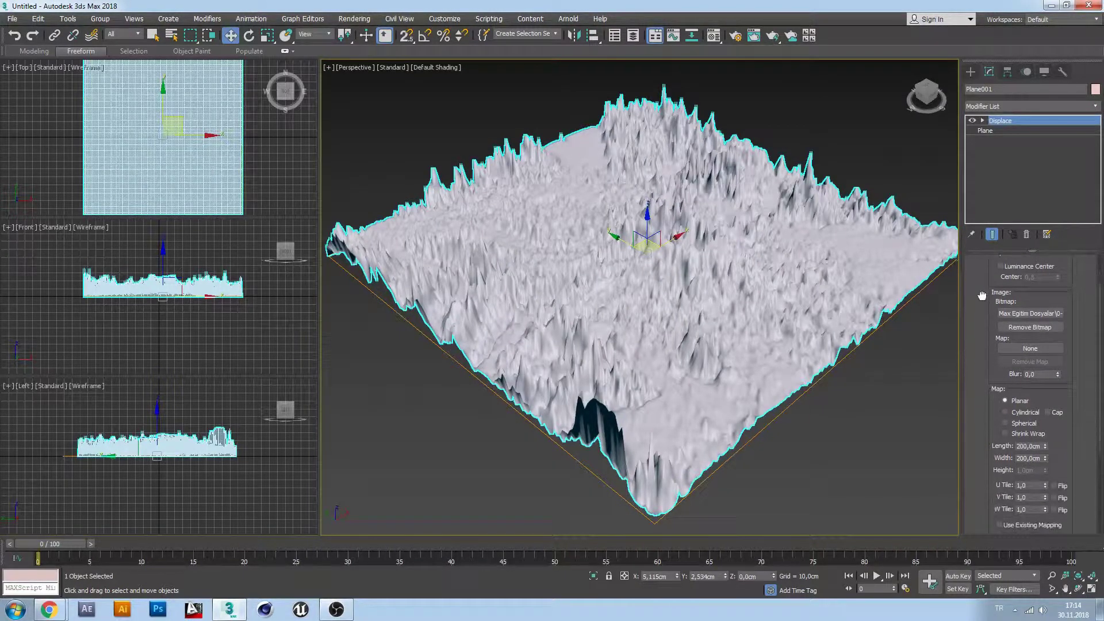
scroll(981, 313, "down", 2)
scroll(985, 299, "down", 2)
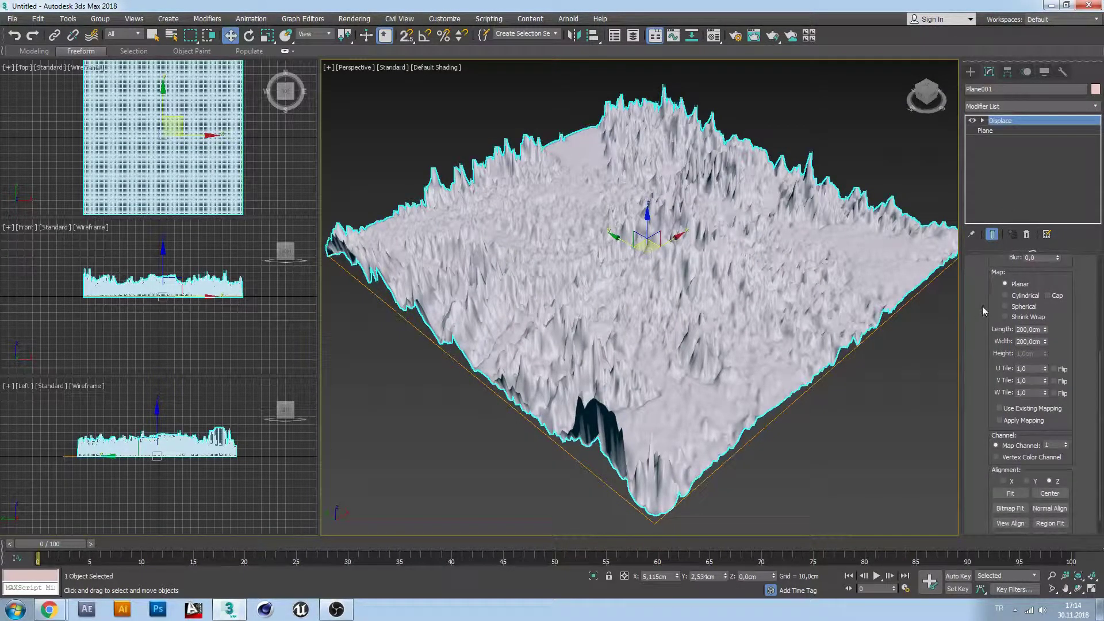
scroll(983, 311, "up", 2)
scroll(983, 310, "up", 1)
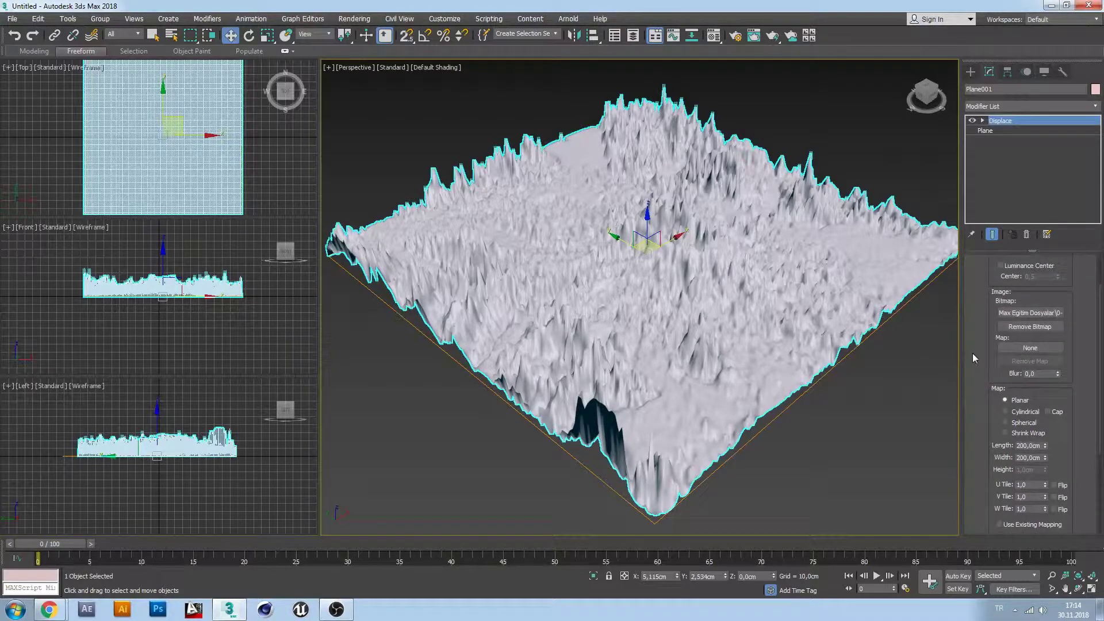
left_click_drag(973, 356, 971, 393)
scroll(814, 368, "up", 1)
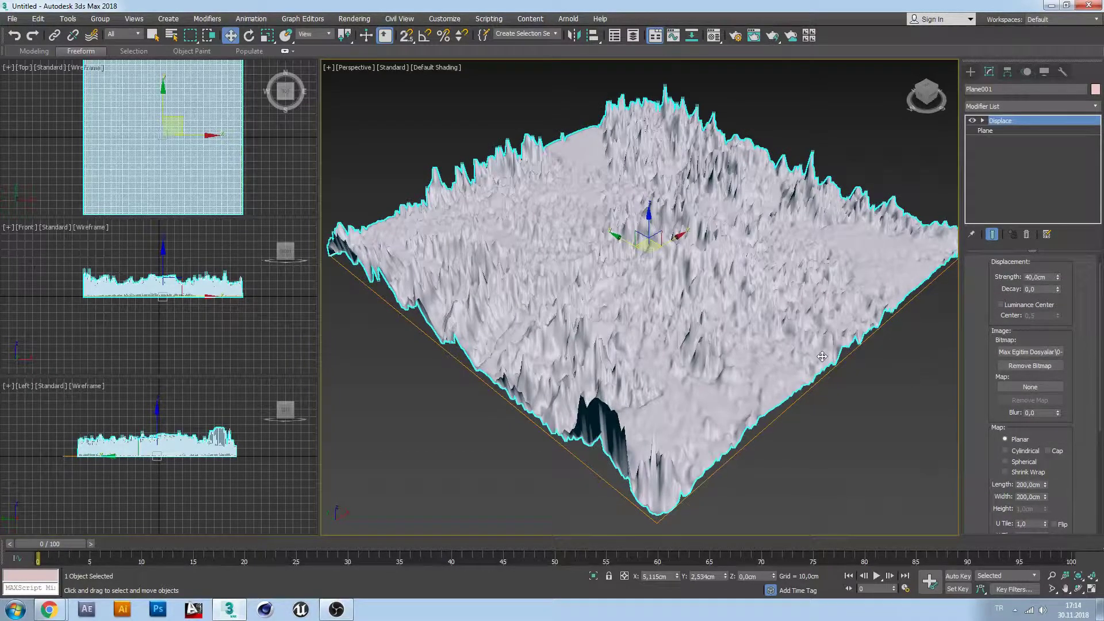
scroll(811, 364, "up", 2)
scroll(811, 358, "up", 1)
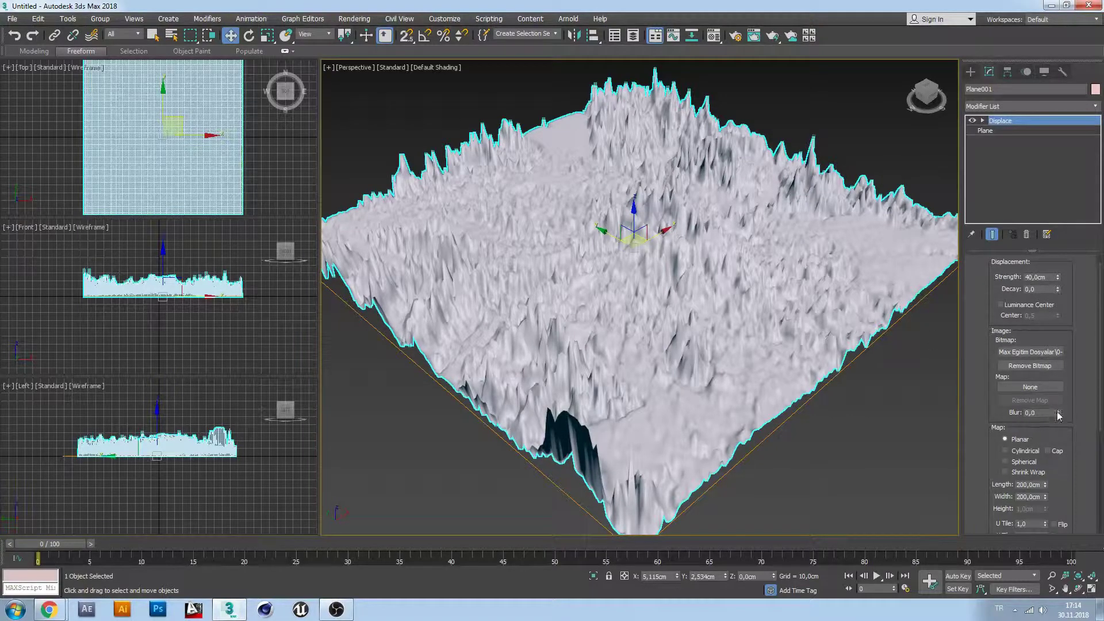
- Raise Displace Blur to 3,72 and view the smoothed terrain from above
mouse_move(1058, 413)
left_mouse_down()
mouse_move(1040, 337)
mouse_move(1044, 251)
left_mouse_up()
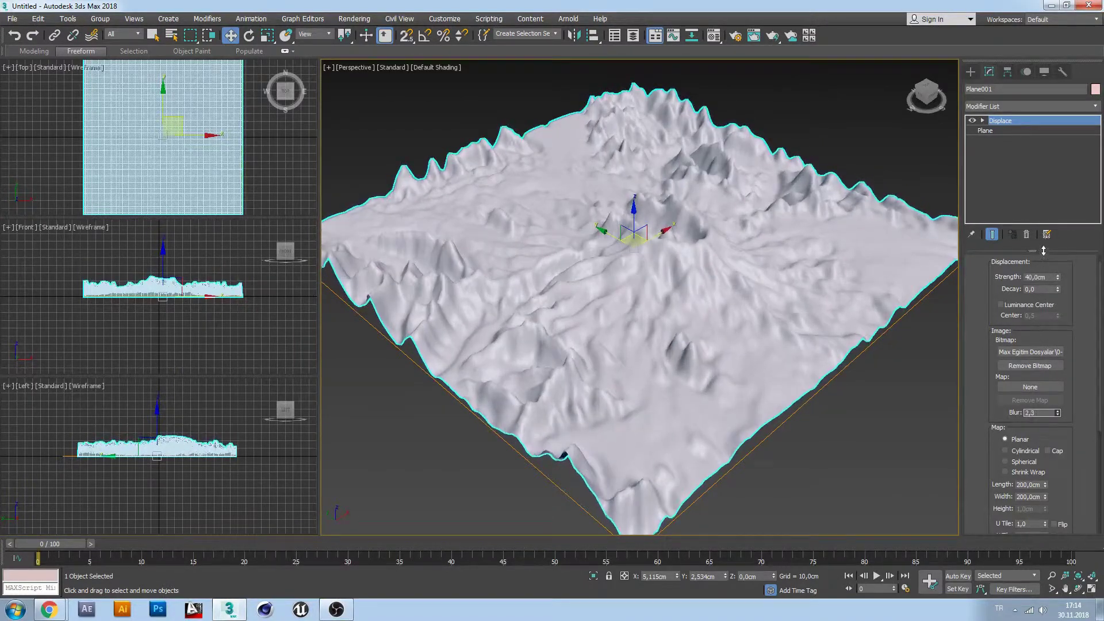
left_click_drag(1044, 251, 1043, 201)
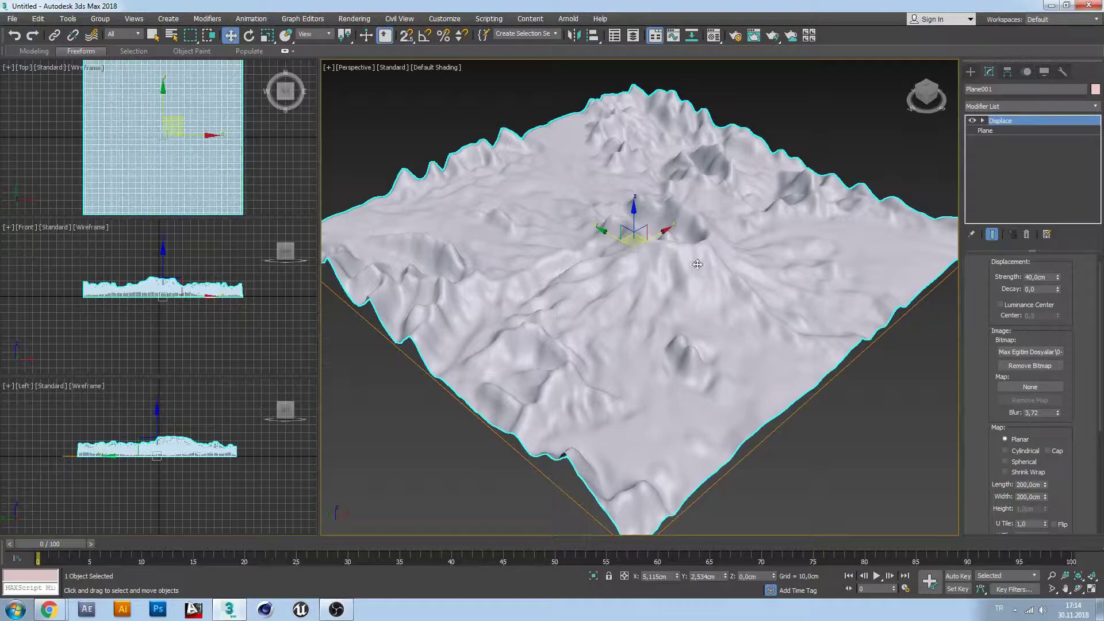
mouse_move(697, 264)
middle_mouse_down("alt")
mouse_move(651, 312)
mouse_move(695, 314)
middle_mouse_up("alt")
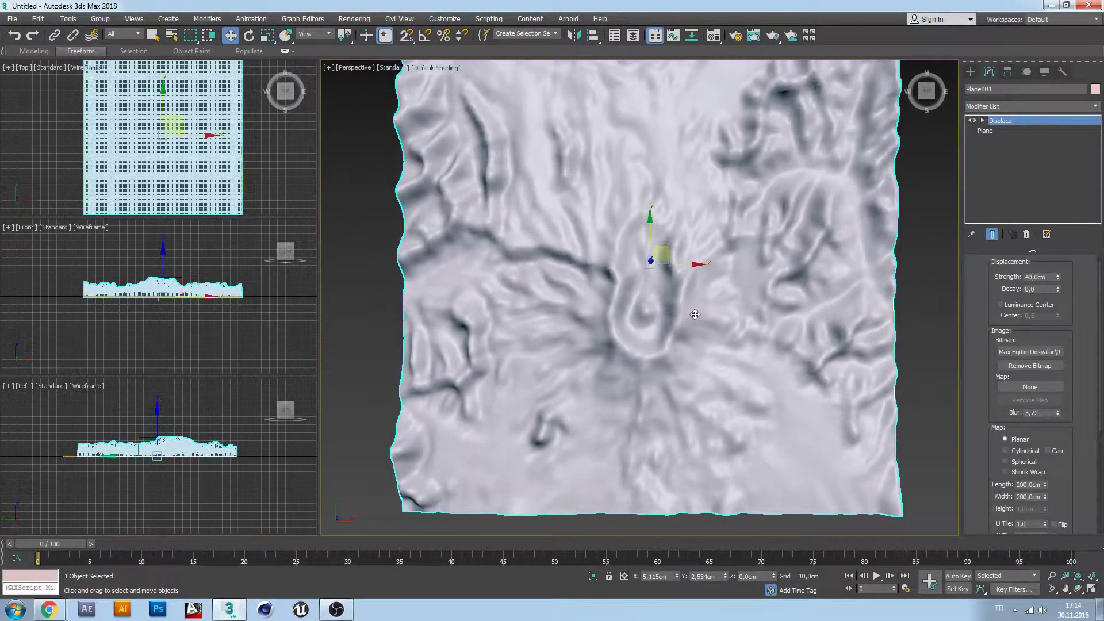
- Compare the displaced terrain with the mt_st_helens.png heightmap, then close the image viewer
key("super+e")
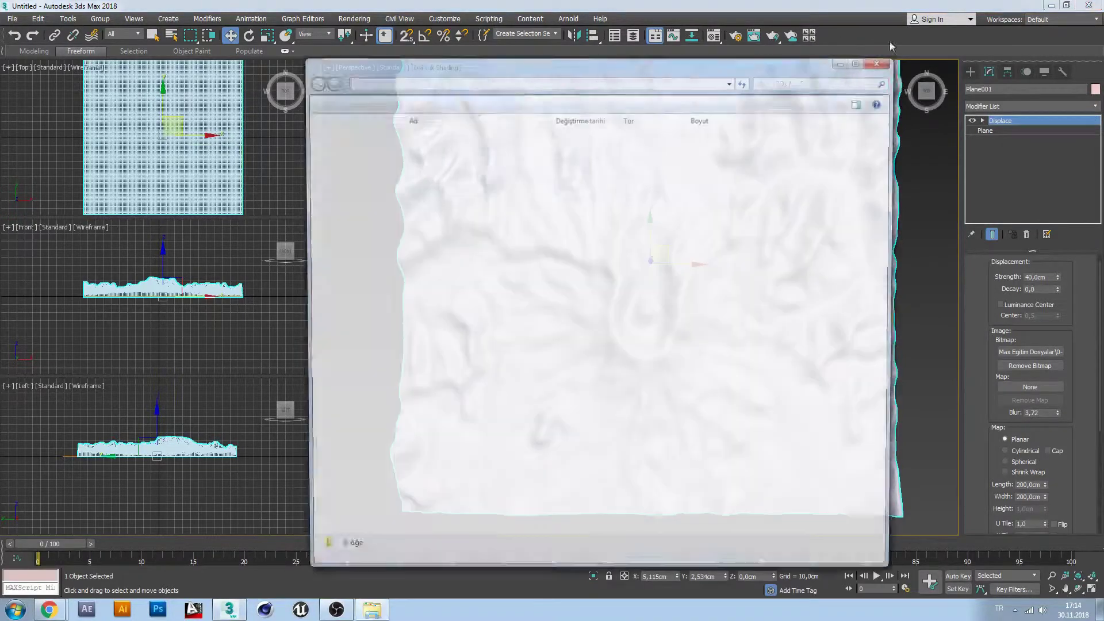
key("alt+Tab")
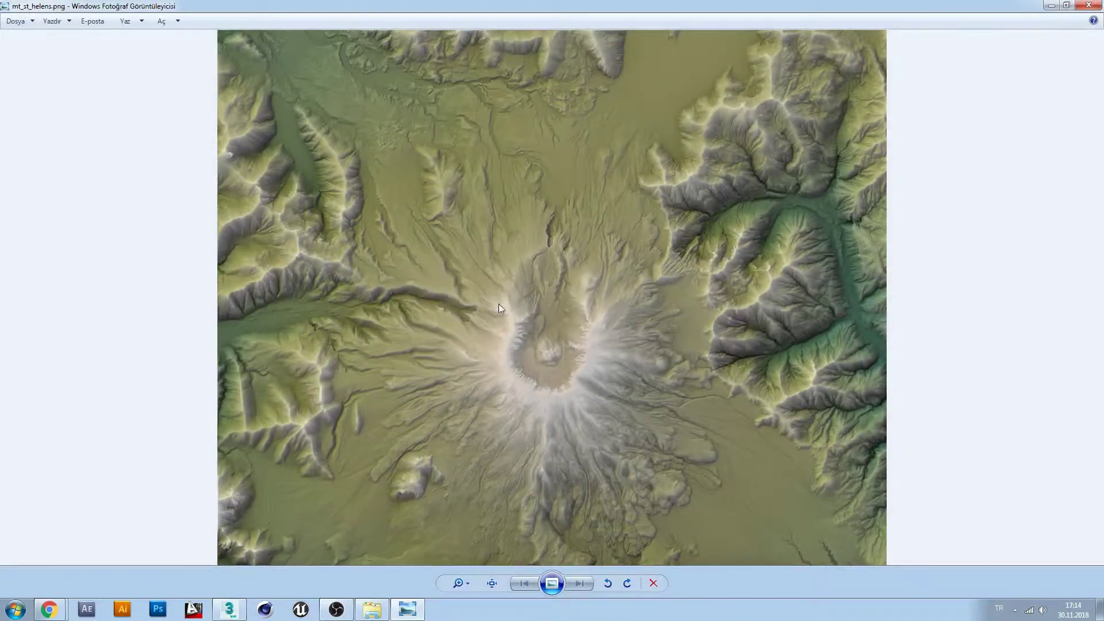
key("alt+Tab")
key("alt+Tab")
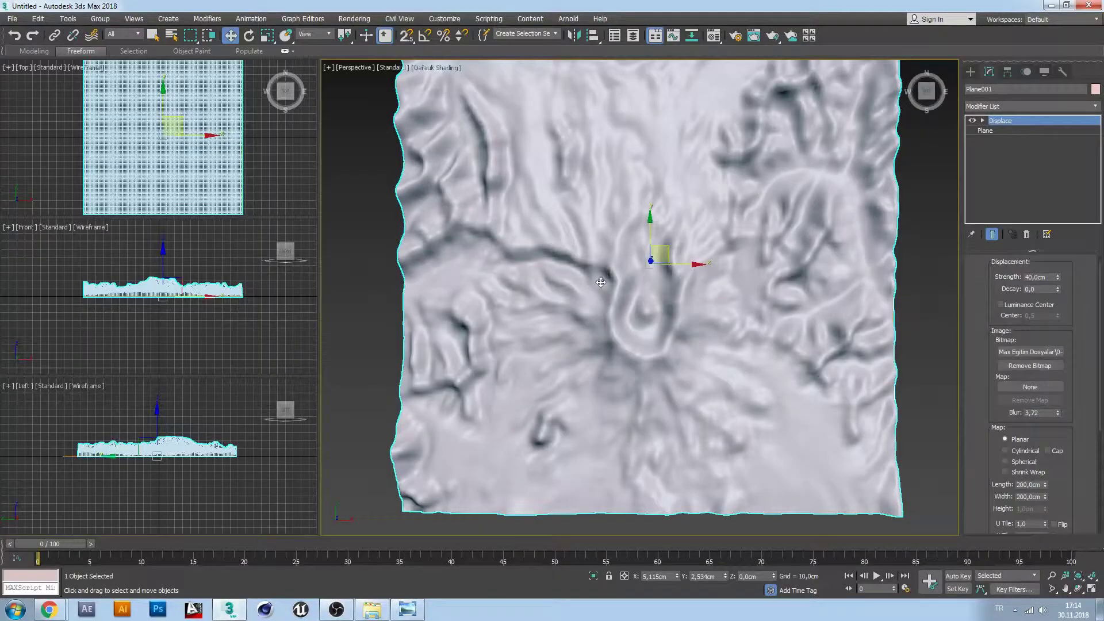
key("alt+Tab")
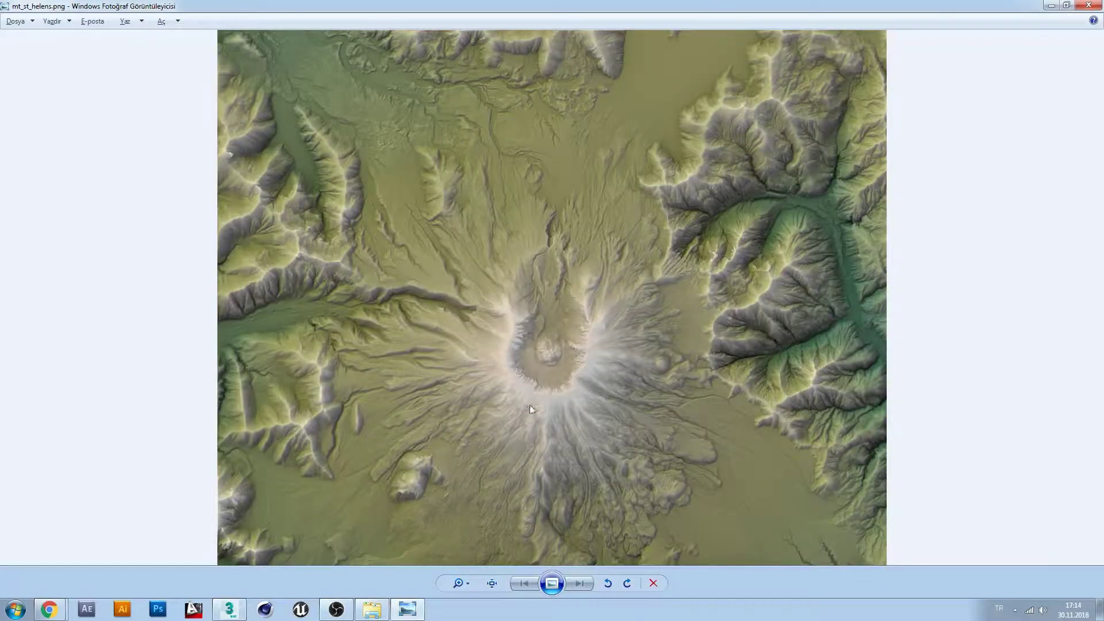
key("alt+Tab")
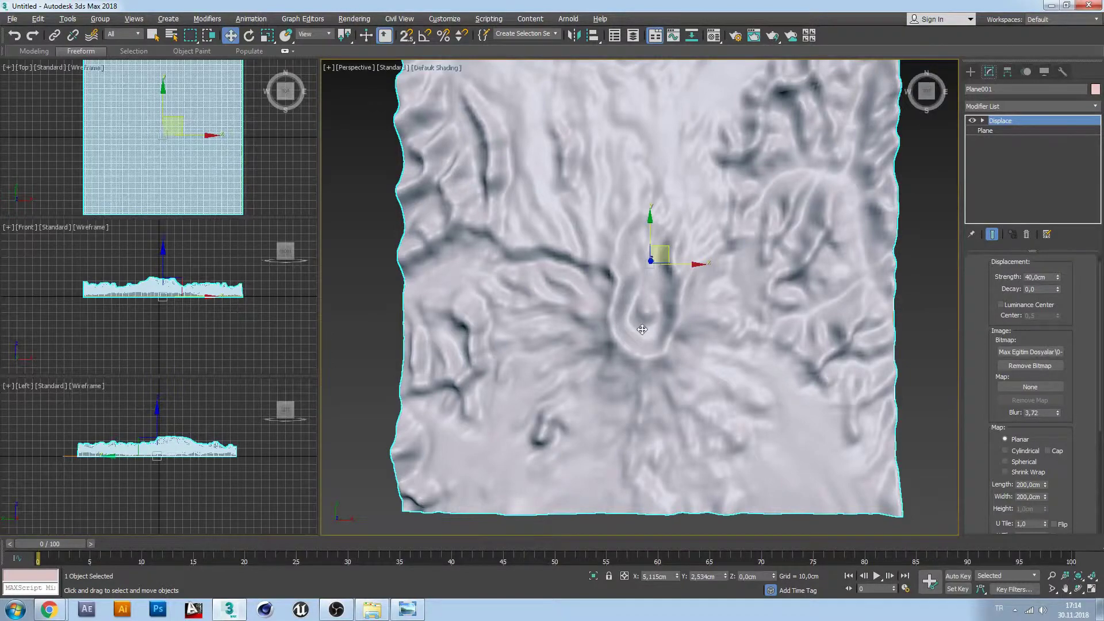
middle_click_drag(642, 329, 677, 287, "alt")
key("alt+Tab")
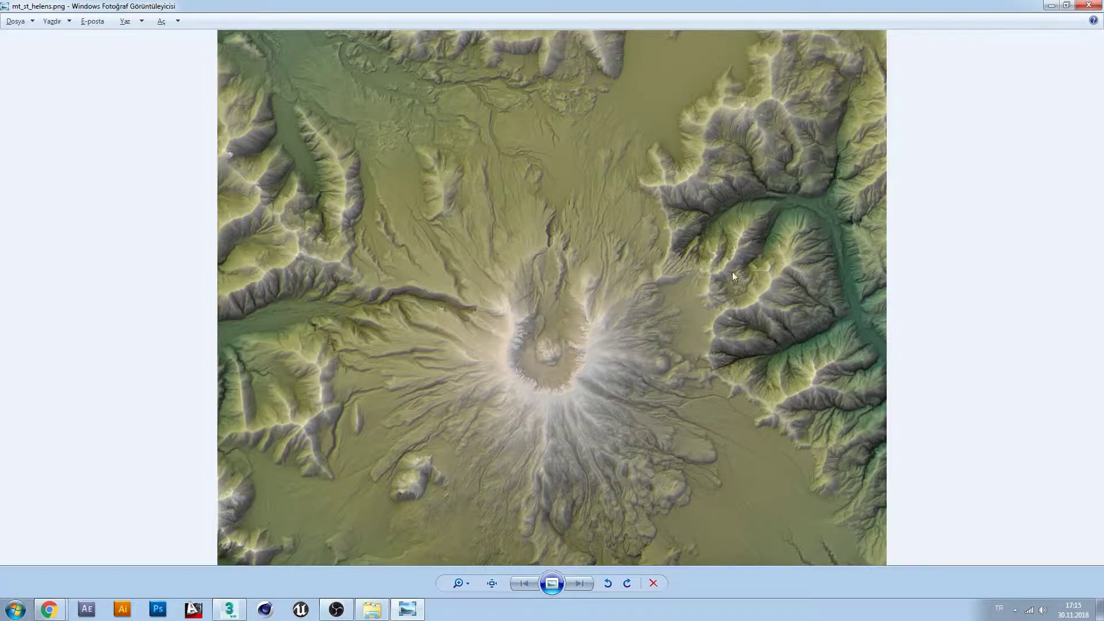
left_click(1088, 6)
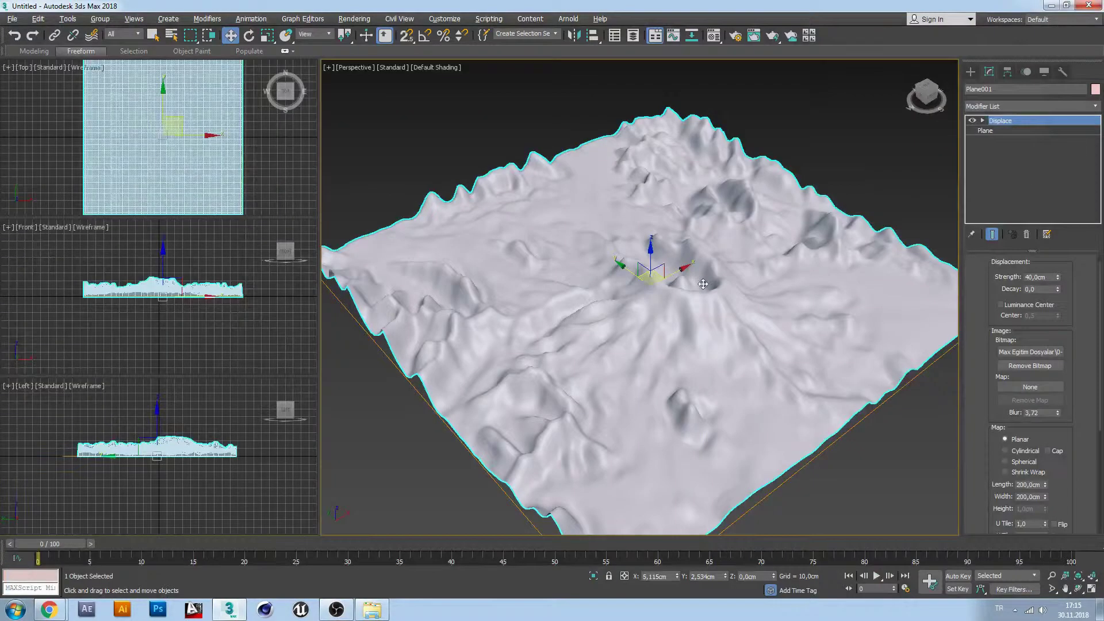
middle_click_drag(704, 284, 732, 247, "alt")
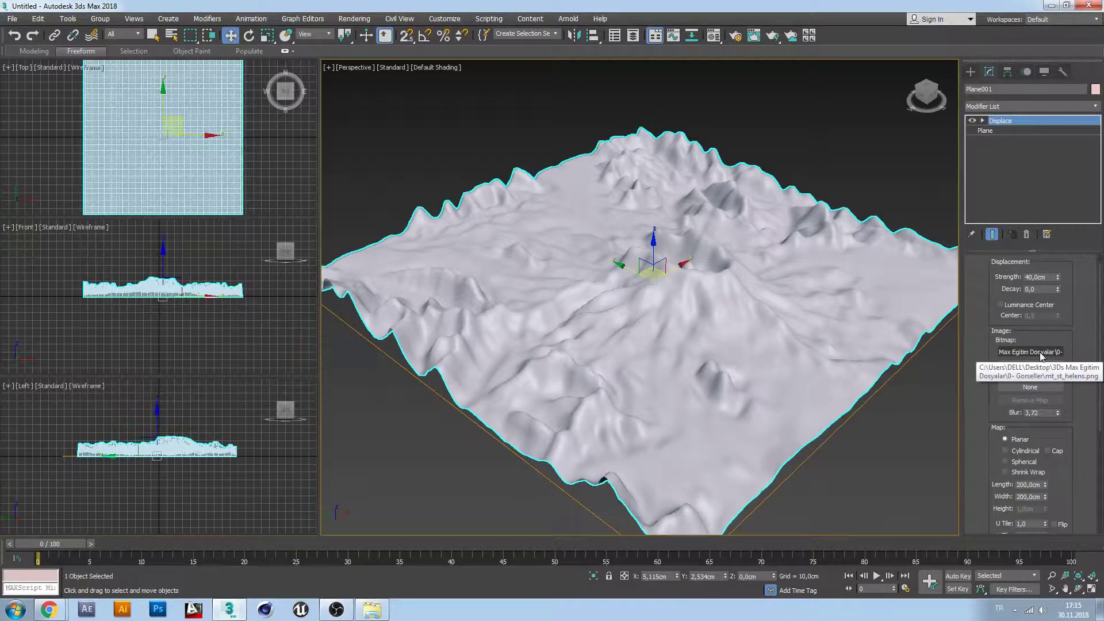
left_click(1042, 352)
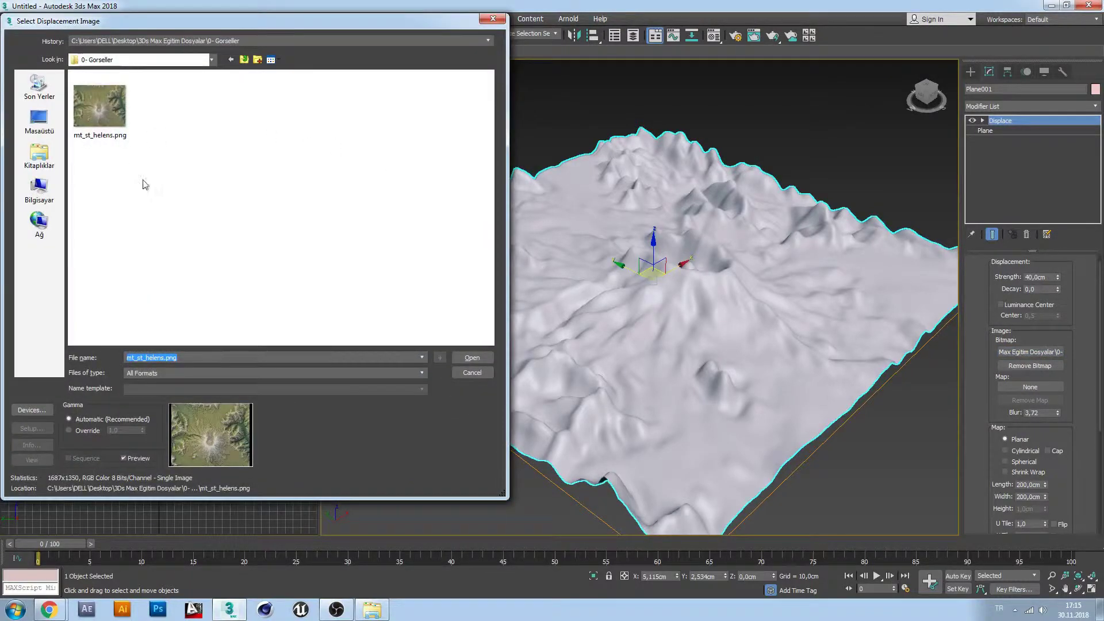
left_click(492, 19)
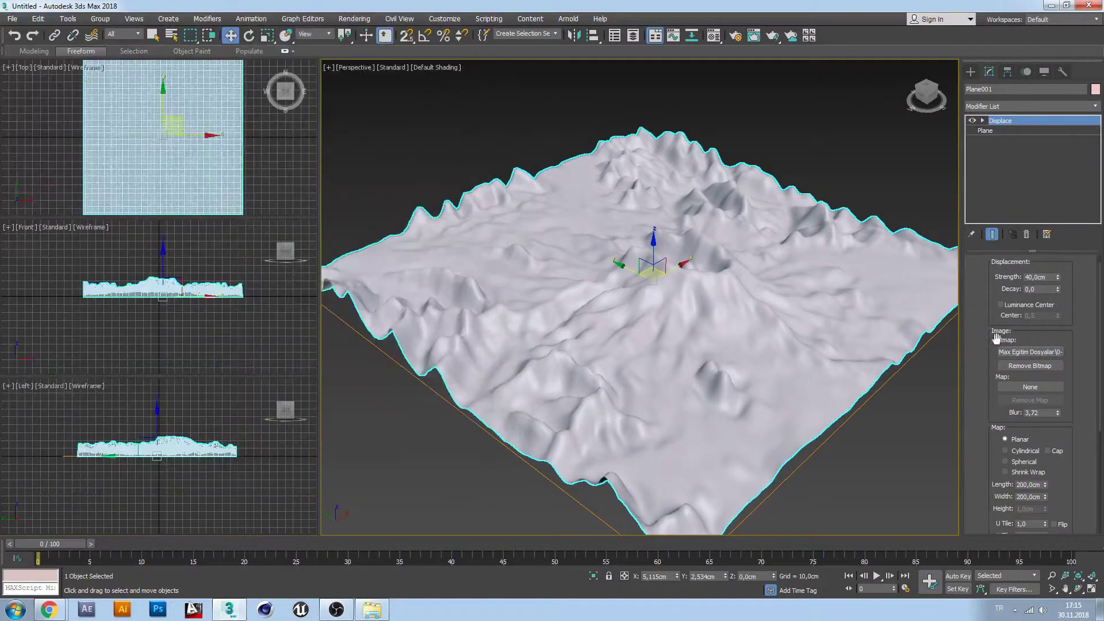
scroll(1035, 299, "up", 1)
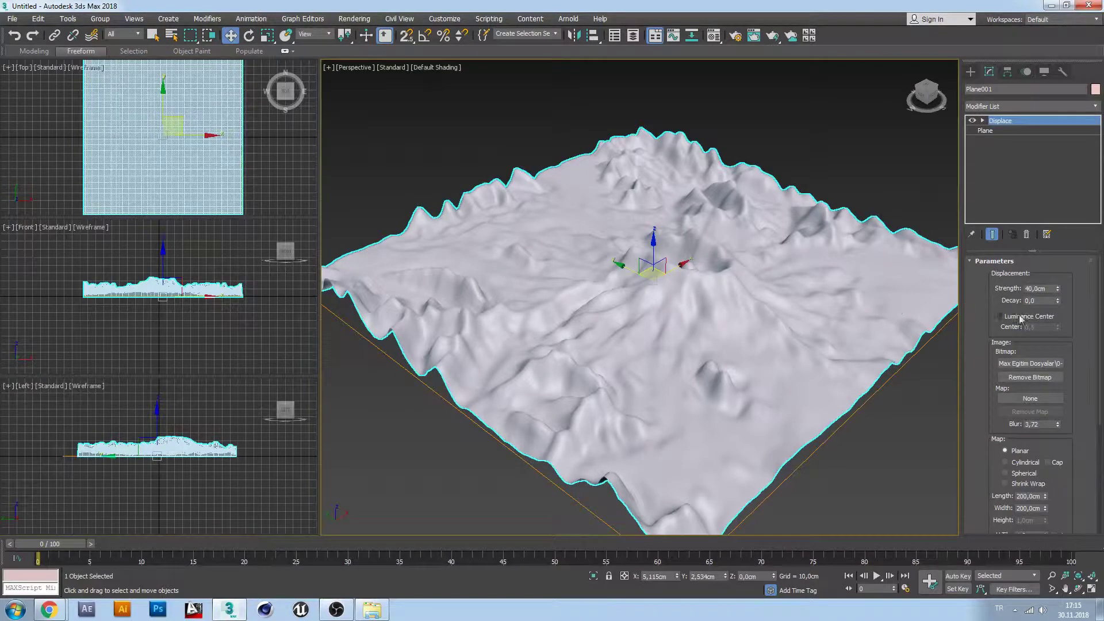
- Reset Displace Blur to 0, then raise it to 4,35
right_click(1058, 425)
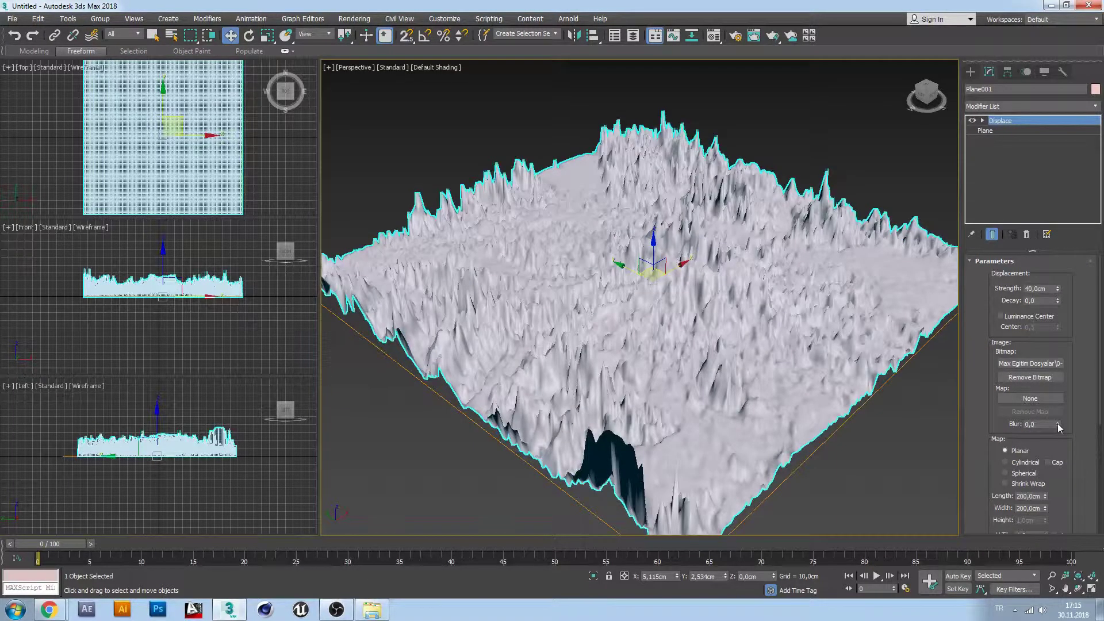
mouse_move(1057, 423)
left_mouse_down()
mouse_move(1065, 256)
mouse_move(1035, 147)
mouse_move(981, 312)
left_mouse_up()
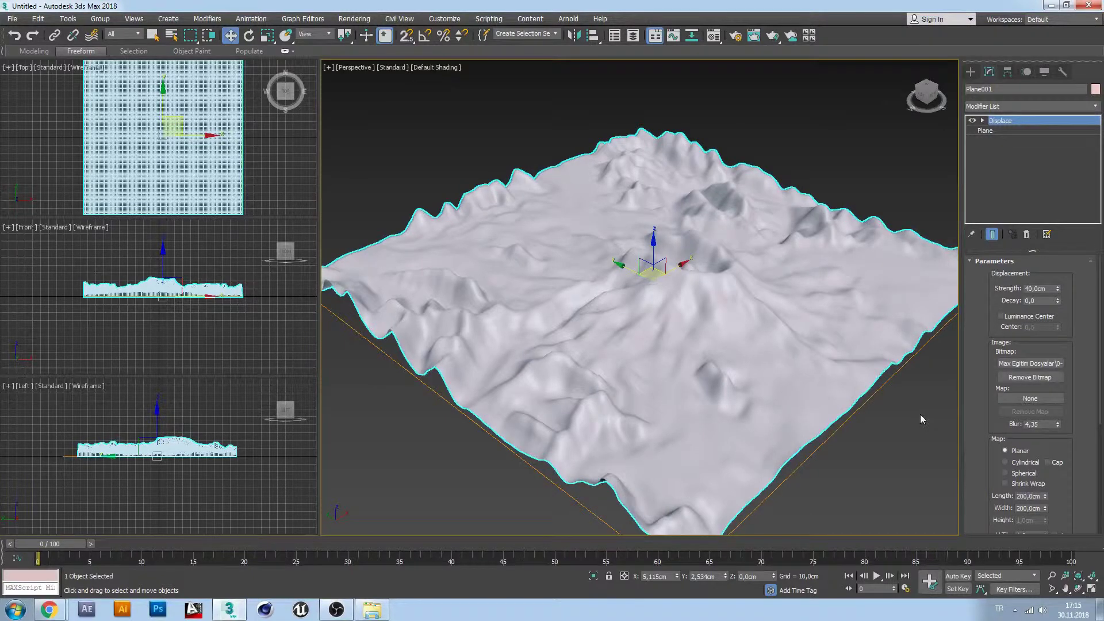
left_click_drag(988, 460, 986, 363)
mouse_move(815, 397)
middle_mouse_down()
mouse_move(808, 376)
mouse_move(746, 394)
middle_mouse_up()
scroll(802, 371, "down", 3)
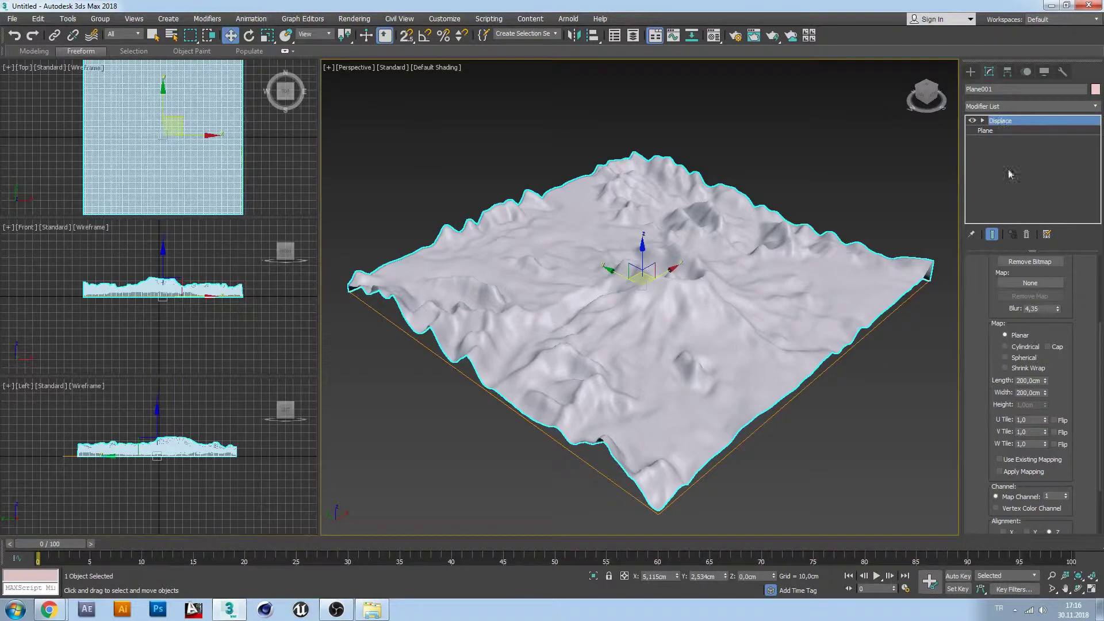
- Preview cylindrical and spherical projection, then return to Planar and shrink its length and width
left_click(1019, 346)
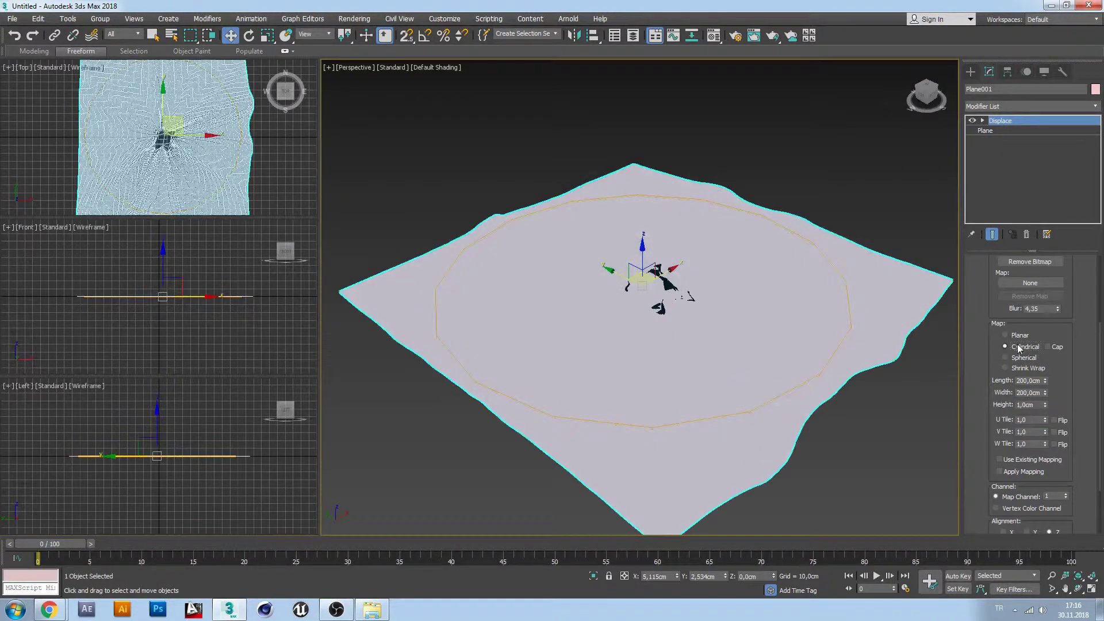
left_click(1019, 358)
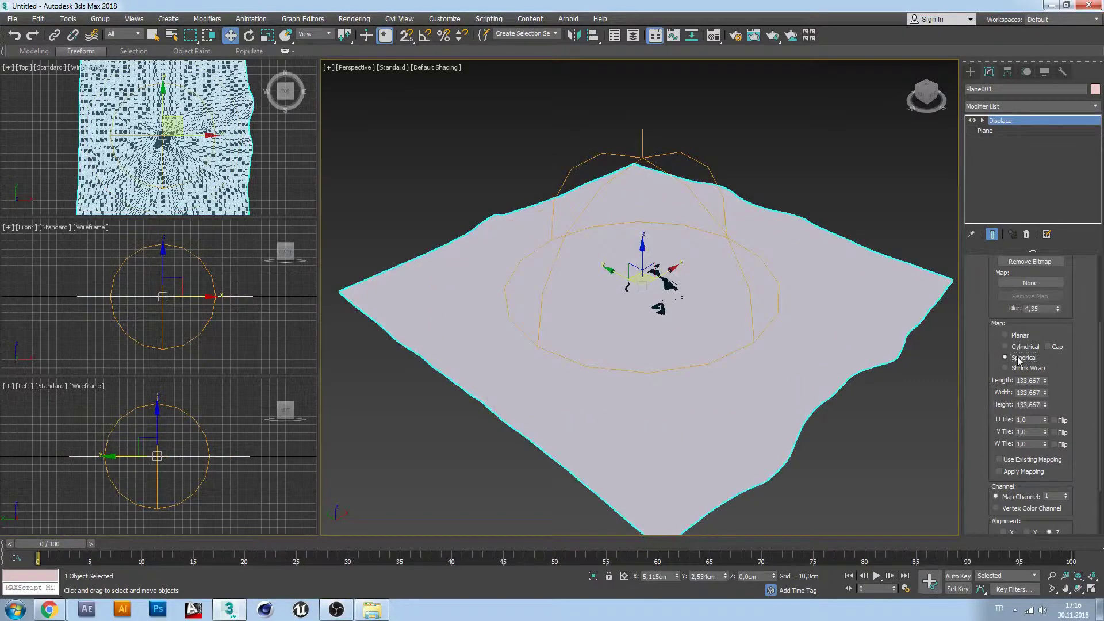
left_click(1020, 336)
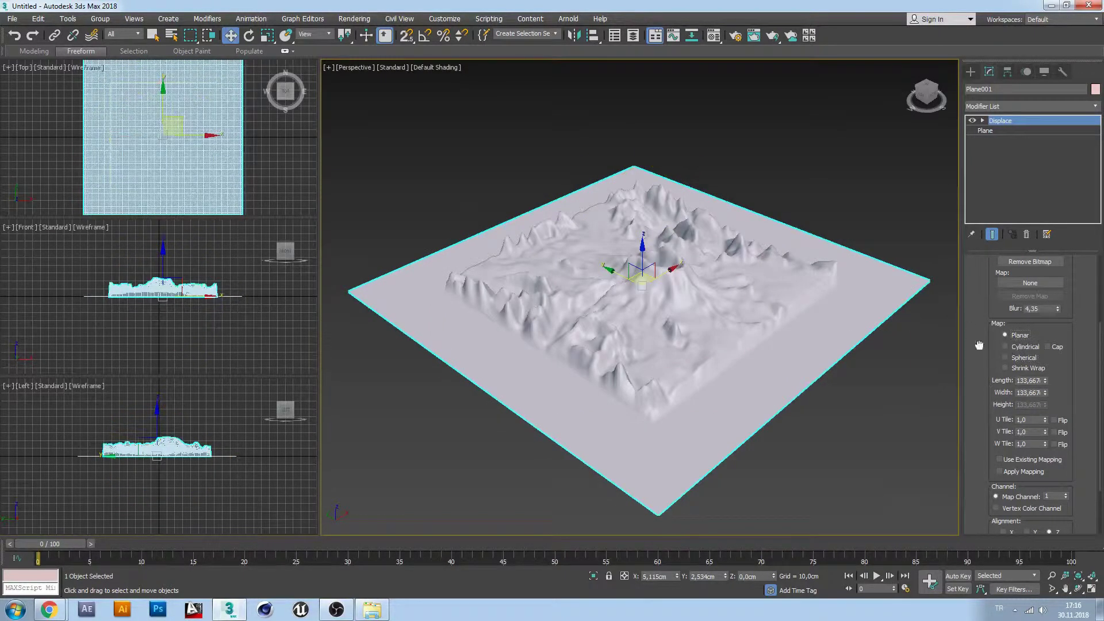
scroll(980, 353, "down", 1)
mouse_move(1046, 367)
left_mouse_down()
mouse_move(1044, 391)
mouse_move(1046, 371)
left_mouse_up()
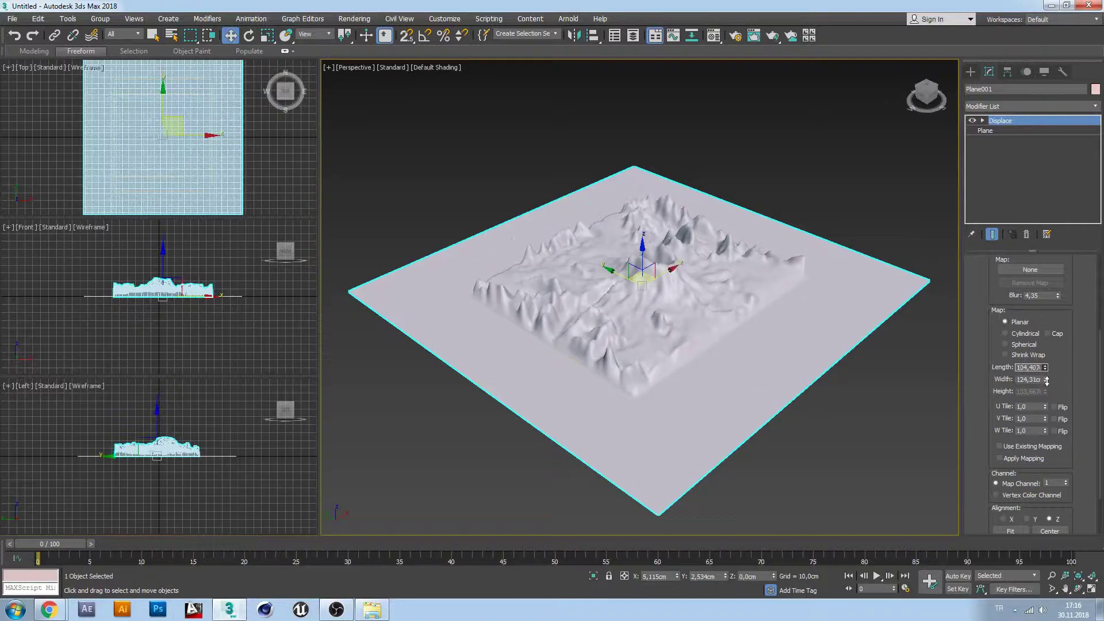
- Set the planar map Length and Width to 130 and inspect the resized terrain
double_click(1033, 368)
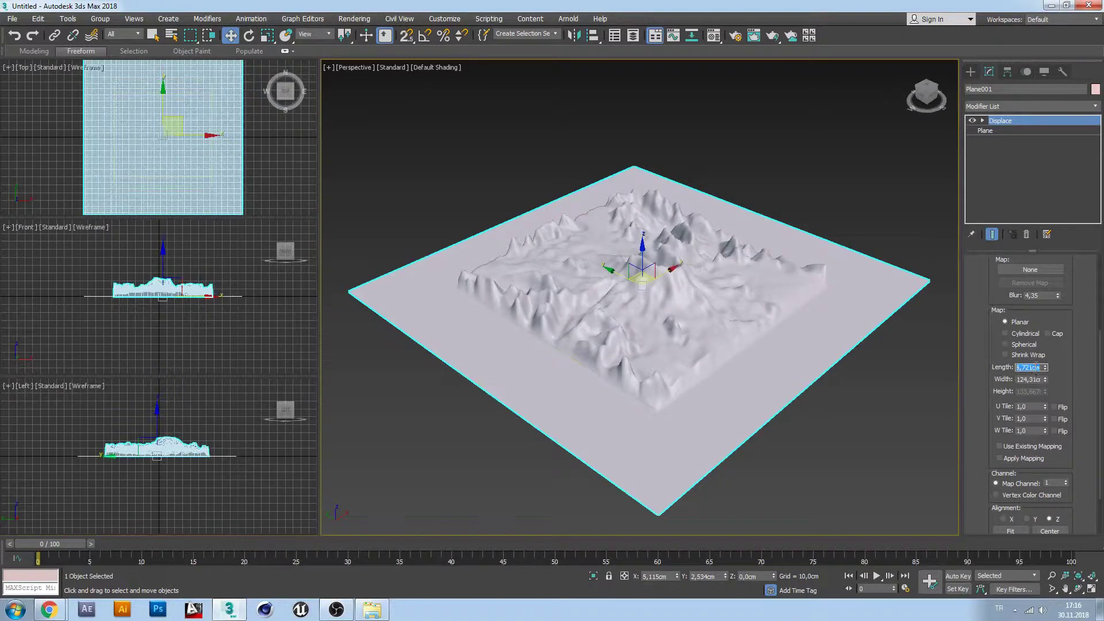
type("130")
key("Tab")
type("130")
key("Return")
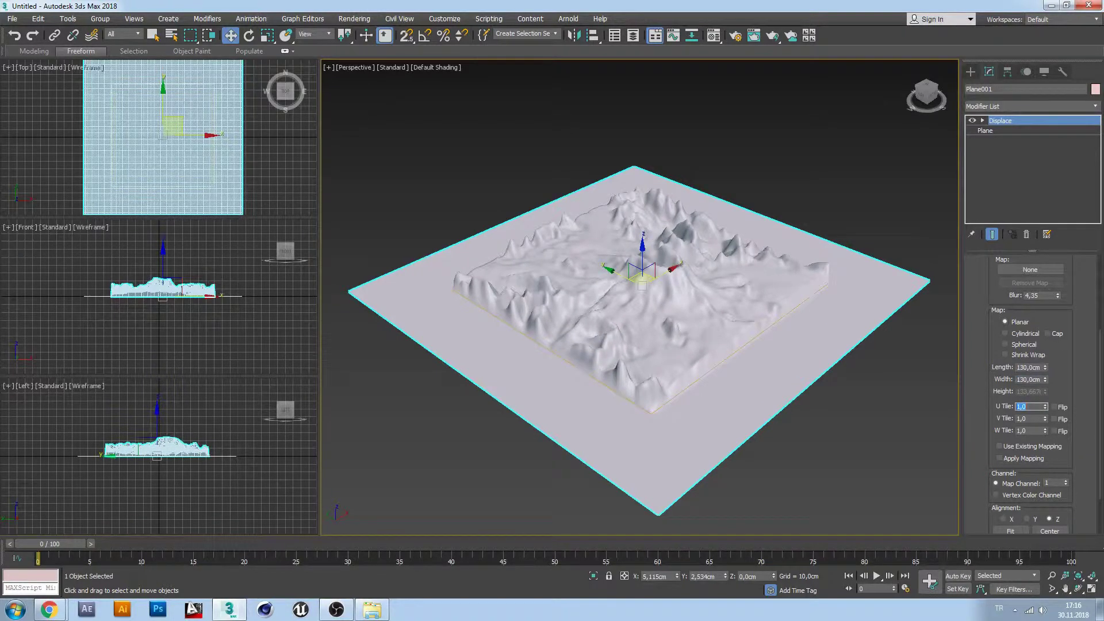
middle_click_drag(610, 380, 643, 383, "alt")
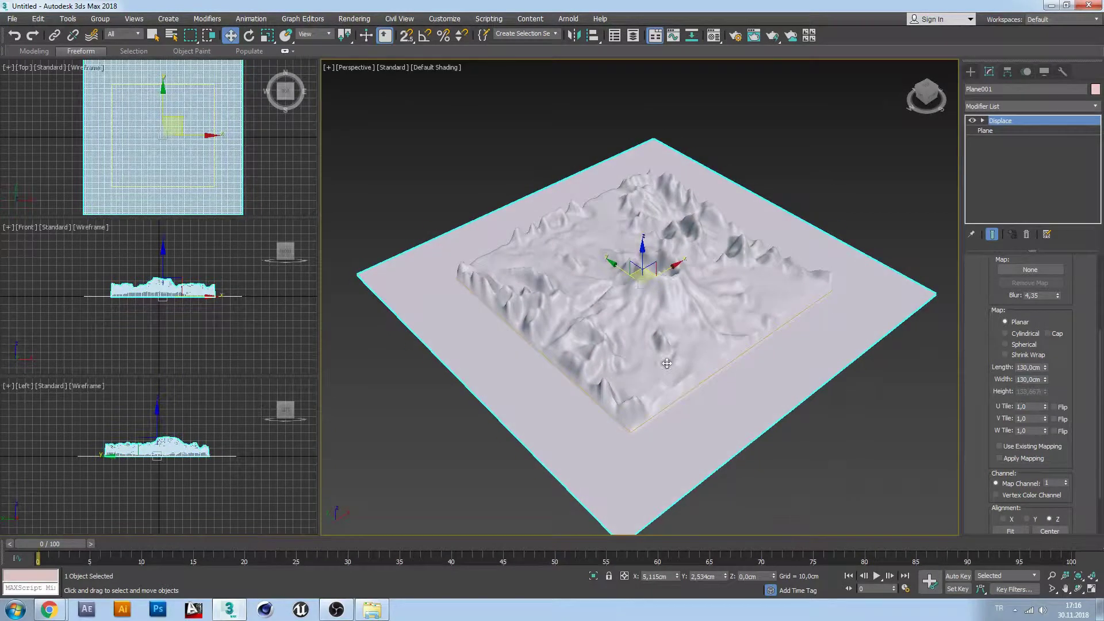
middle_click_drag(947, 405, 947, 385)
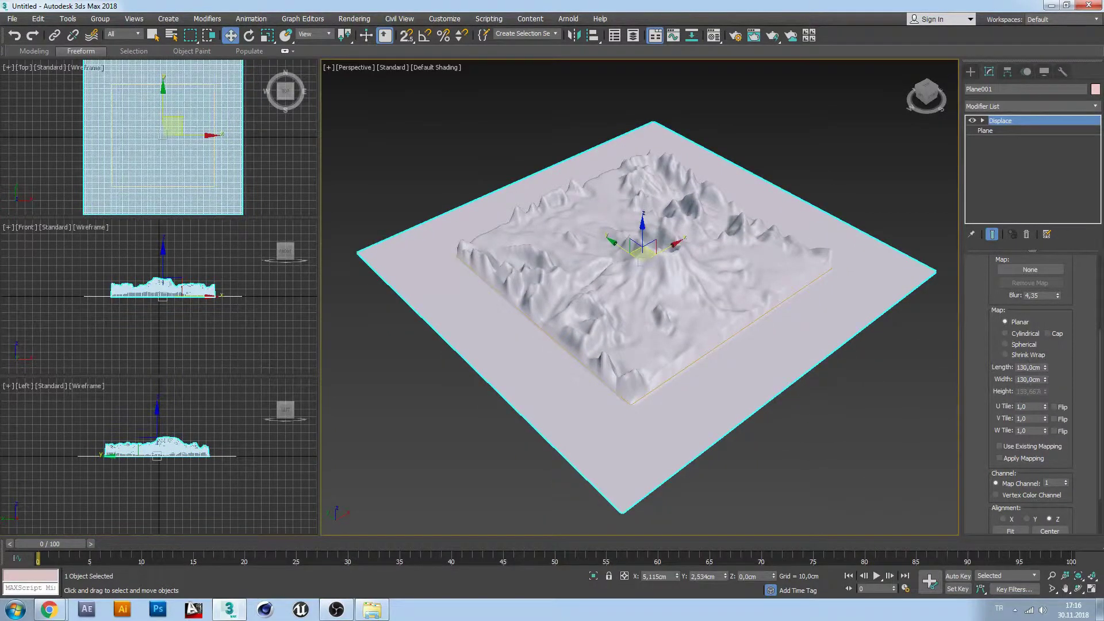
- Try Fit to stretch the displacement across the plane, then undo it
scroll(1012, 402, "down", 2)
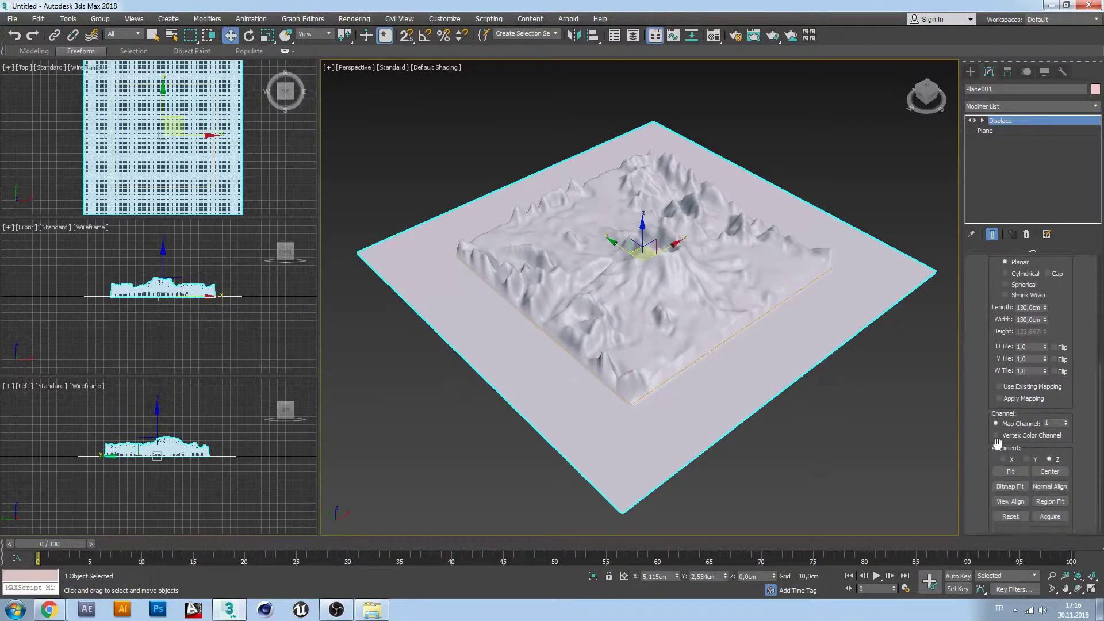
left_click(1003, 472)
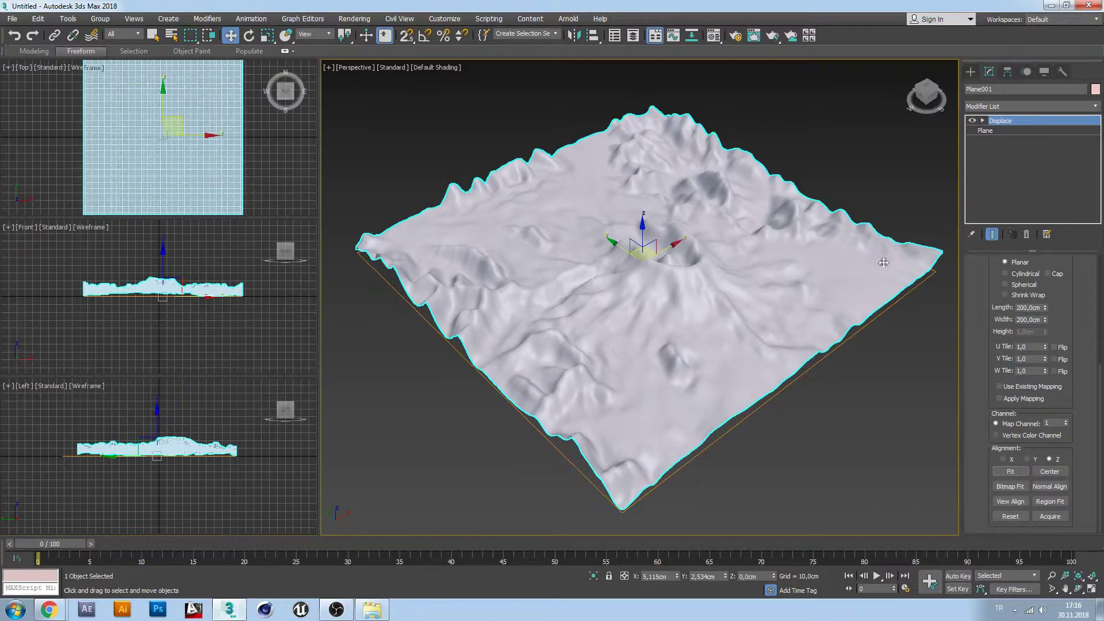
key("ctrl+z")
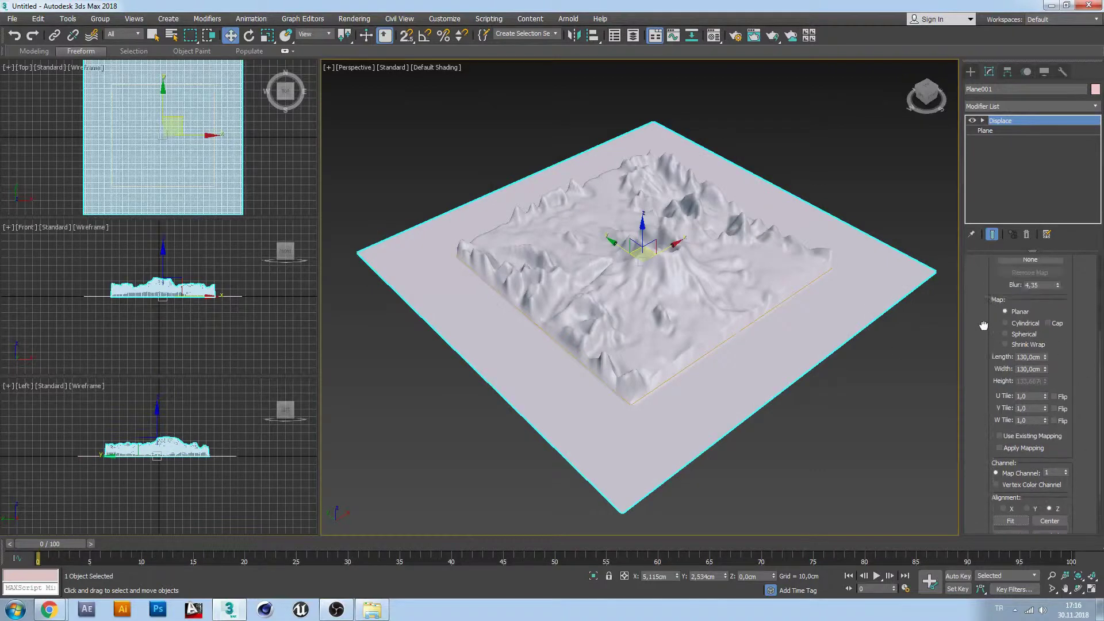
scroll(992, 302, "up", 5)
left_click(982, 120)
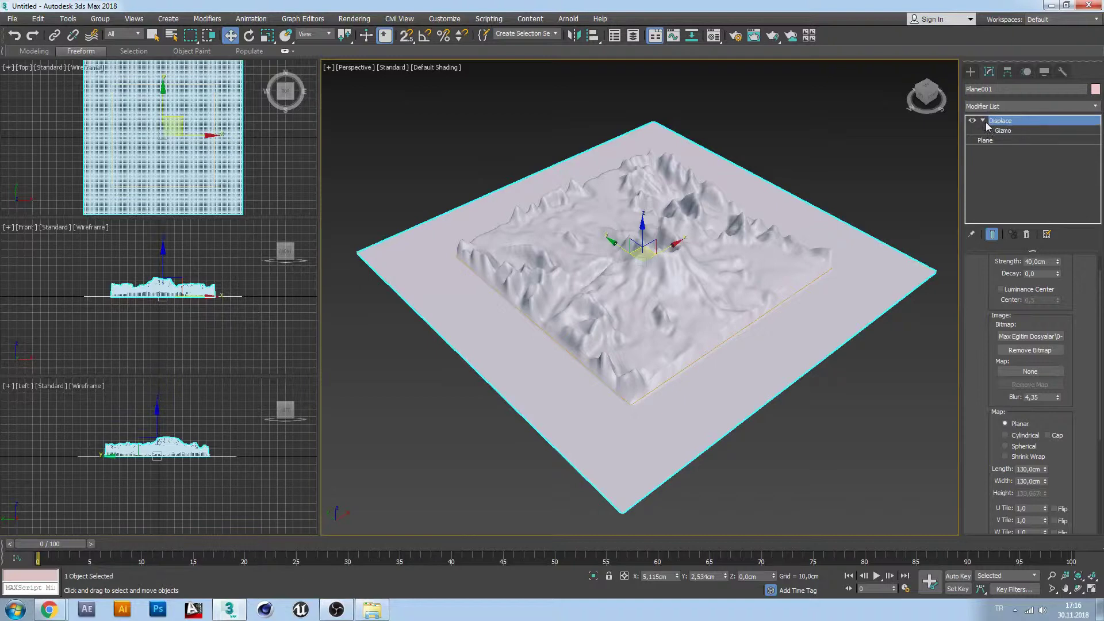
left_click(1003, 132)
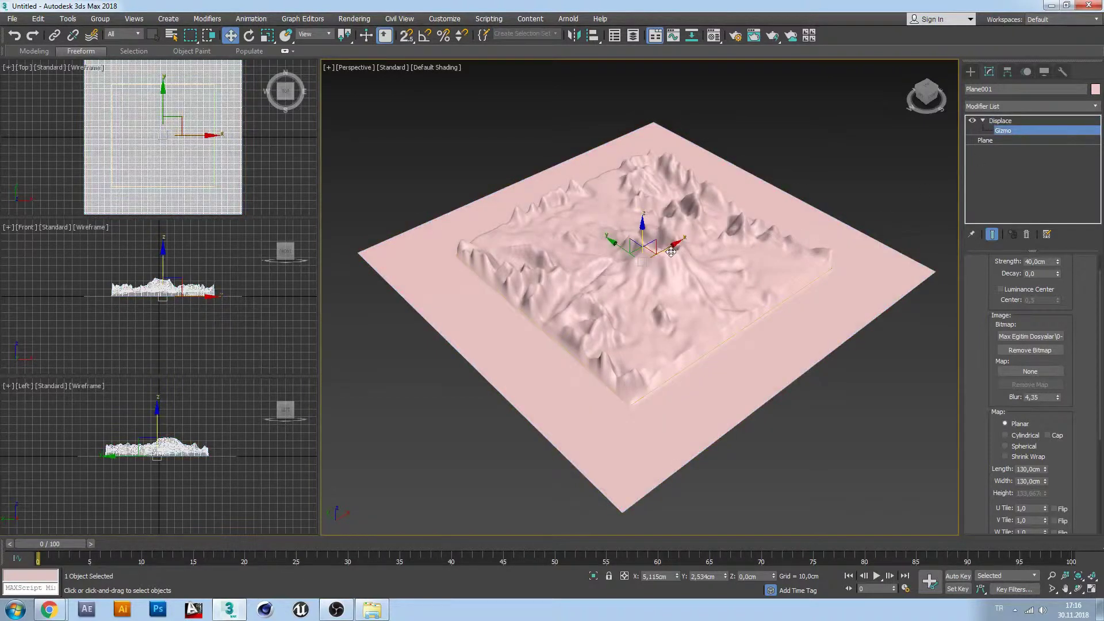
mouse_move(651, 254)
left_mouse_down()
mouse_move(625, 266)
mouse_move(588, 256)
mouse_move(608, 278)
left_mouse_up()
left_click(1013, 108)
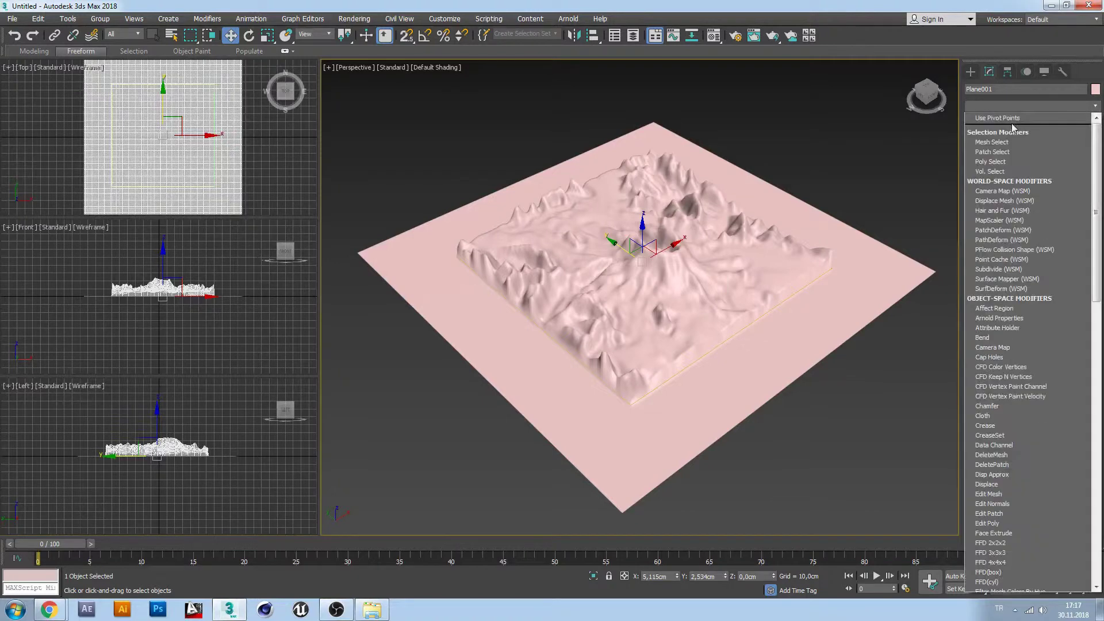
left_click(1012, 120)
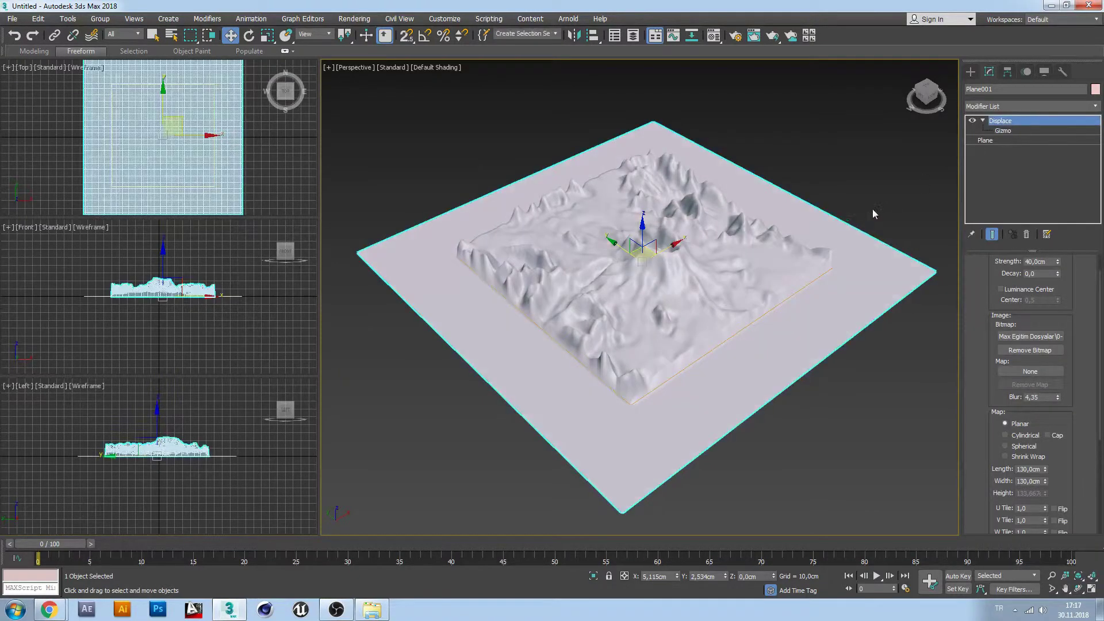